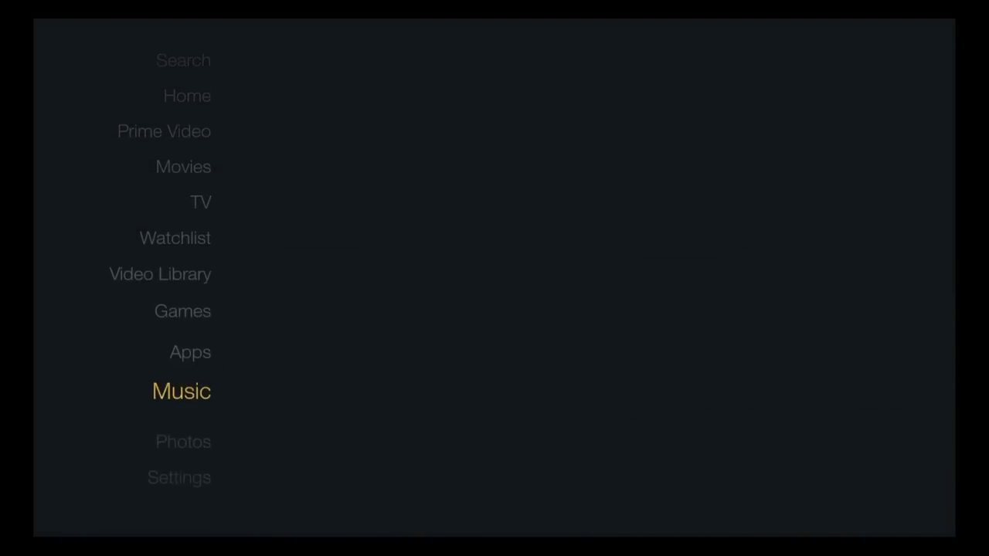
# From Fire TV Settings > Applications > Manage Installed Applications, launch Kodi 15.1
pyautogui.press('Right')
pyautogui.press('Right')
pyautogui.press('Right')
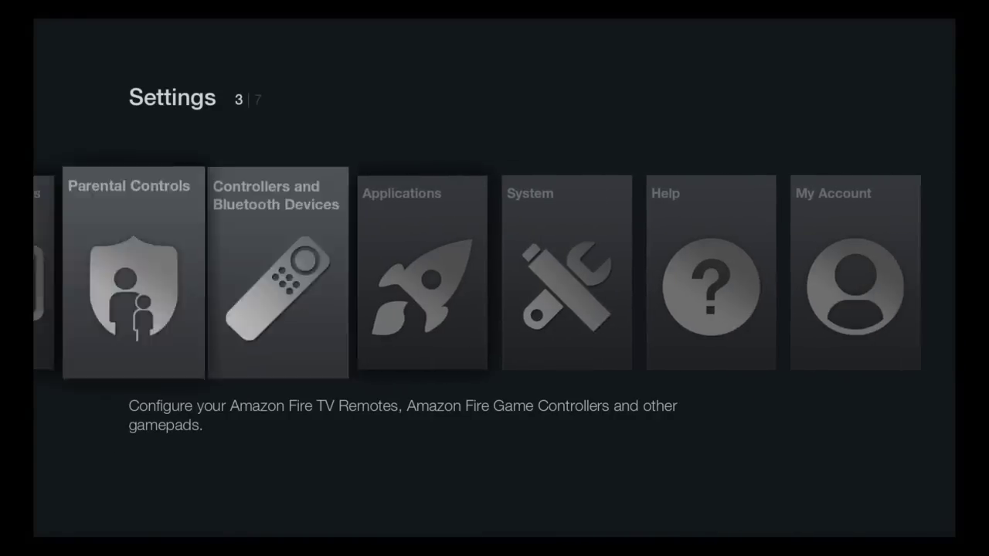
pyautogui.press('Right')
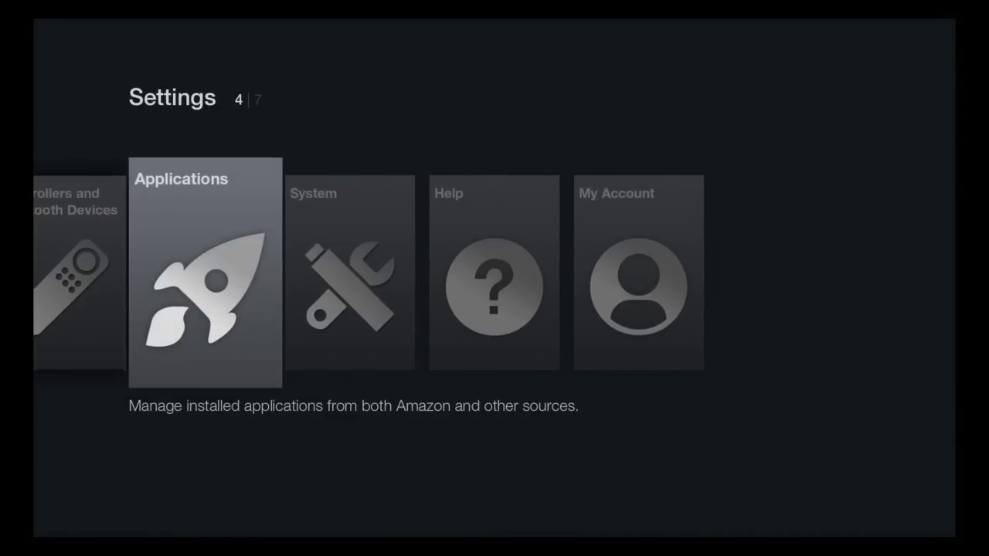
pyautogui.press('Return')
pyautogui.press('Down')
pyautogui.press('Down')
pyautogui.press('Down')
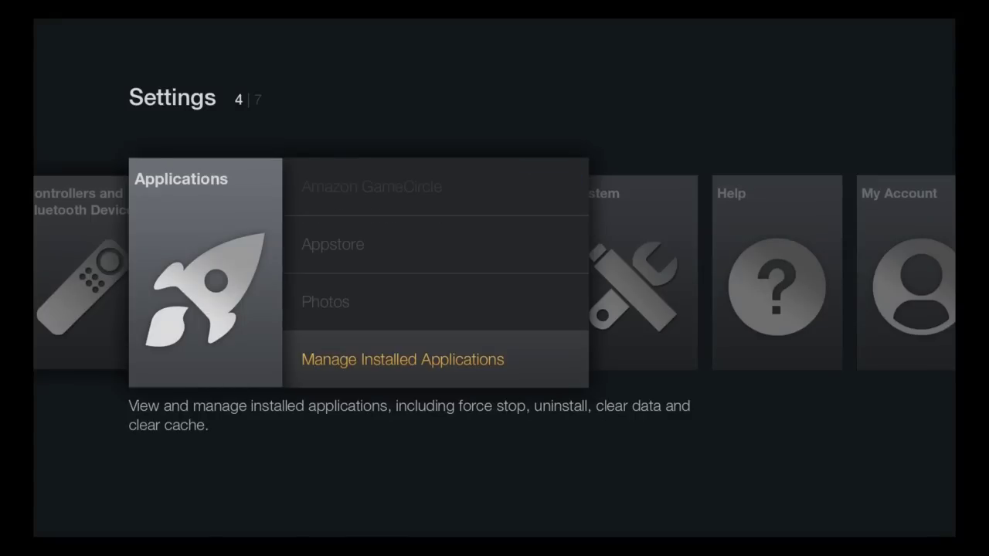
pyautogui.press('Return')
pyautogui.press('Down')
pyautogui.press('Down')
pyautogui.press('Down')
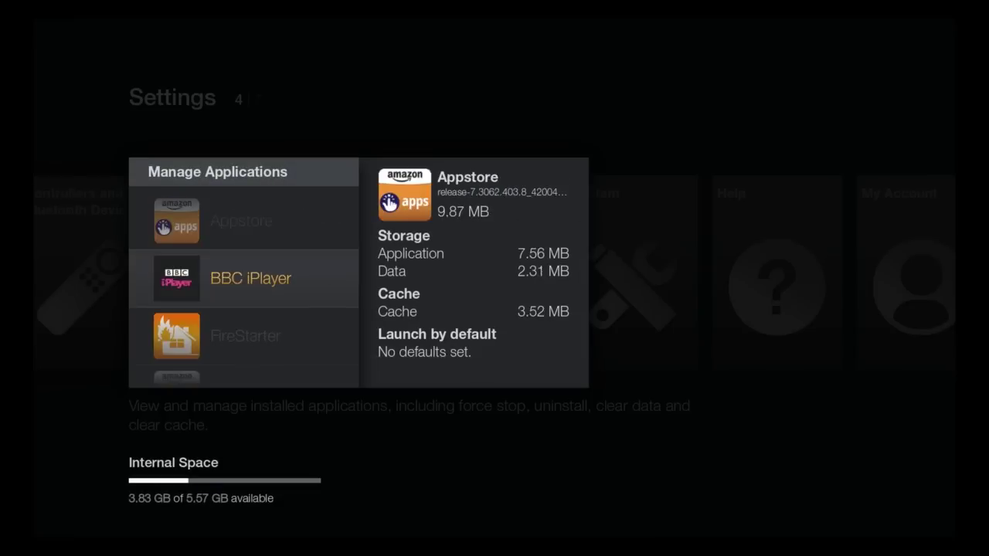
pyautogui.press('Down')
pyautogui.press('Down')
pyautogui.press('Return')
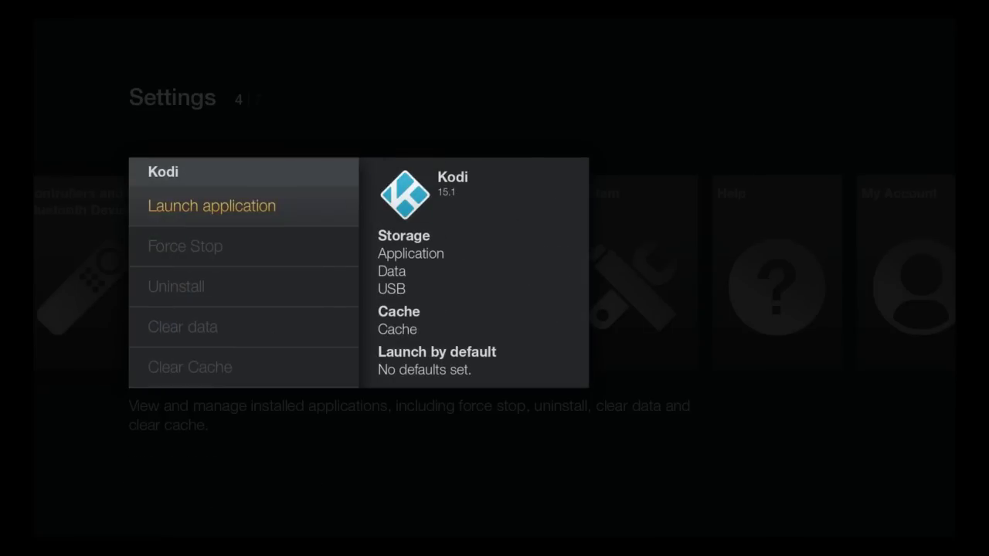
pyautogui.press('Return')
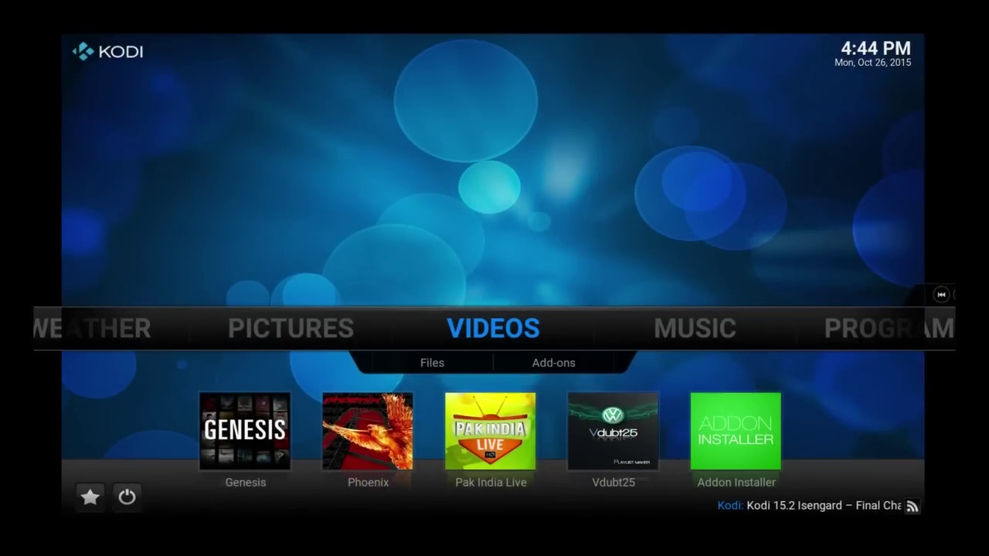
# Go to Kodi's System File manager and begin adding a new source
pyautogui.press('Right')
pyautogui.press('Right')
pyautogui.press('Right')
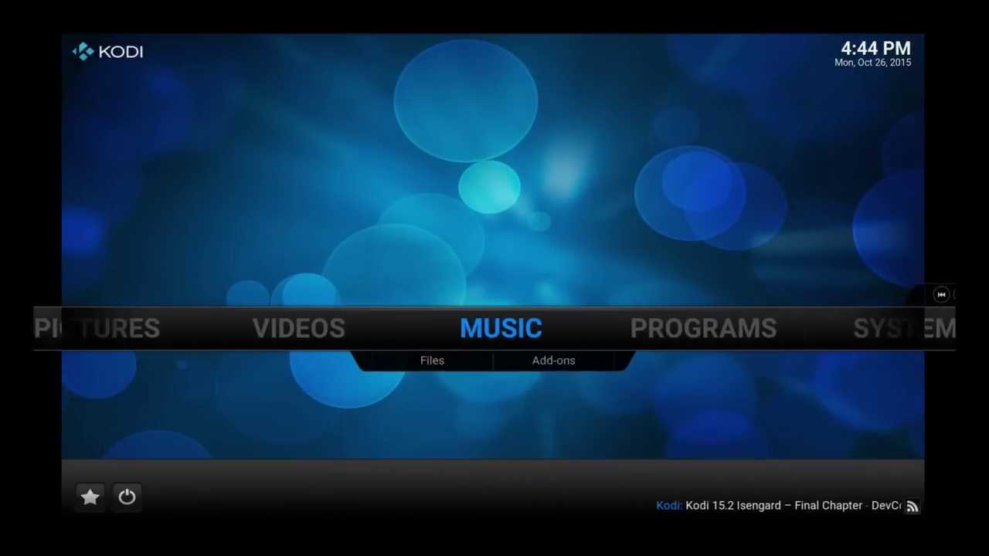
pyautogui.press('Down')
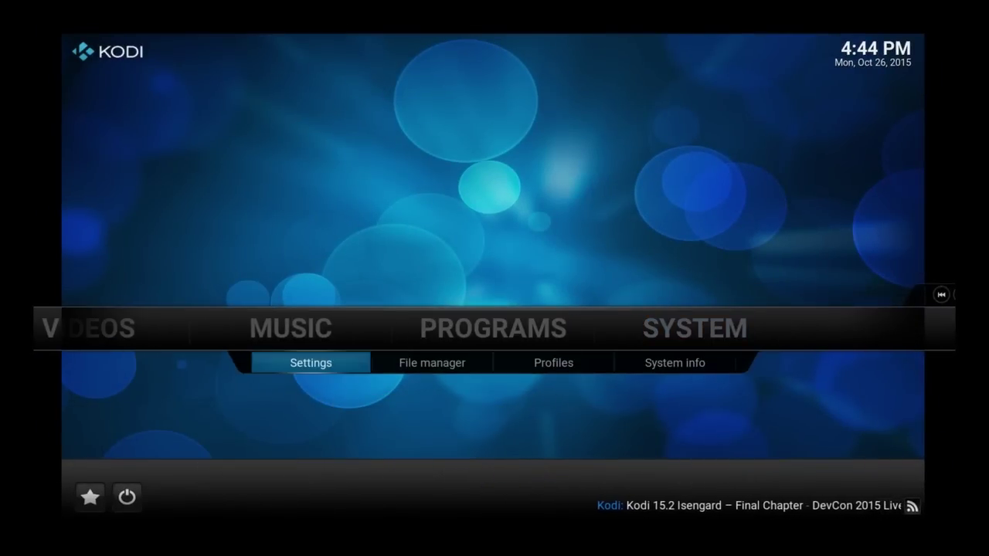
pyautogui.press('Right')
pyautogui.press('Return')
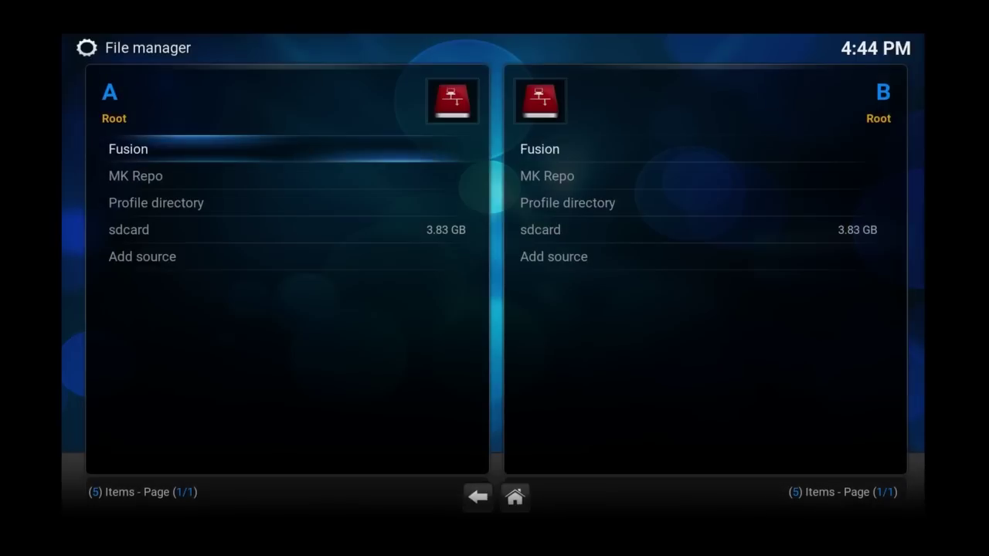
pyautogui.press('Down')
pyautogui.press('Down')
pyautogui.press('Down')
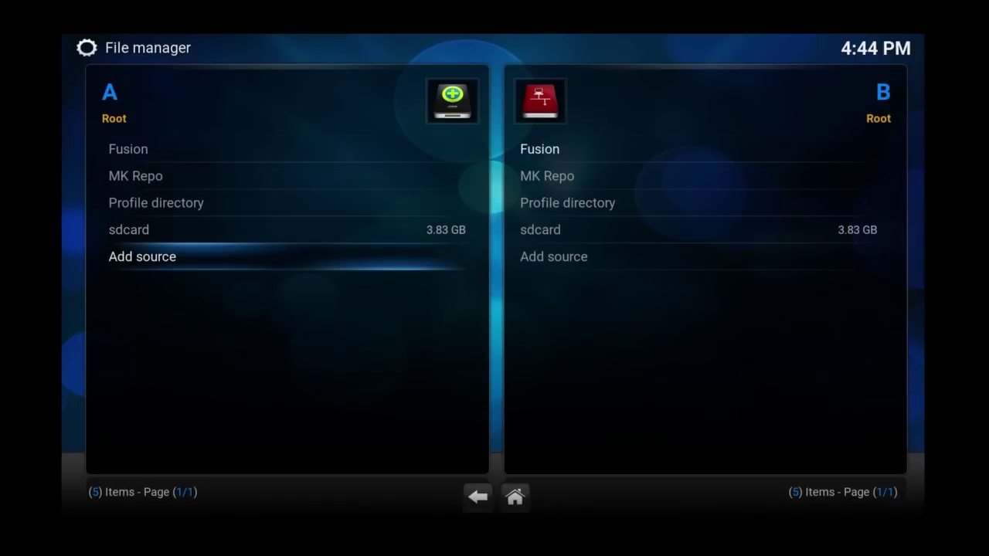
pyautogui.press('Return')
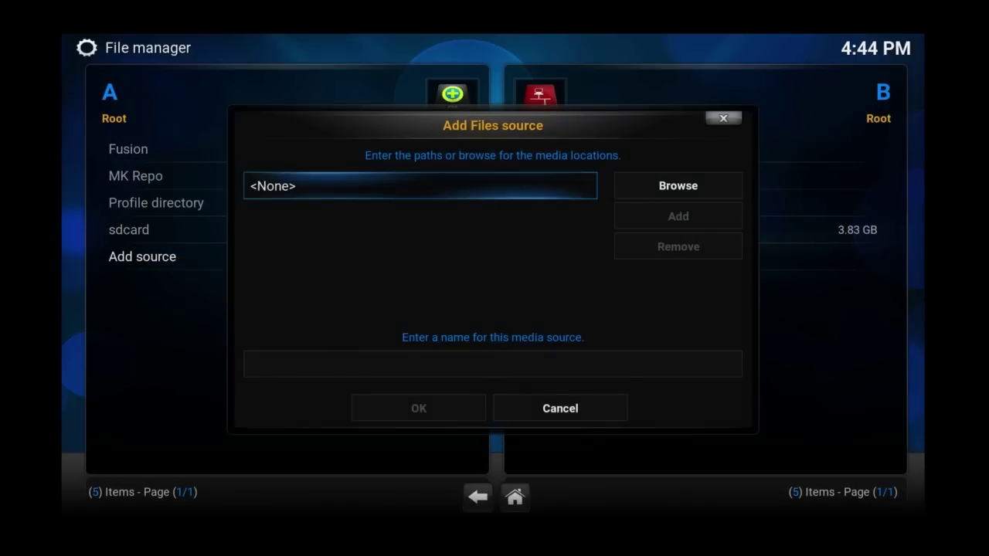
# Browse the Root filesystem to /storage/emulated/0/Download for the source path
pyautogui.press('Right')
pyautogui.press('Return')
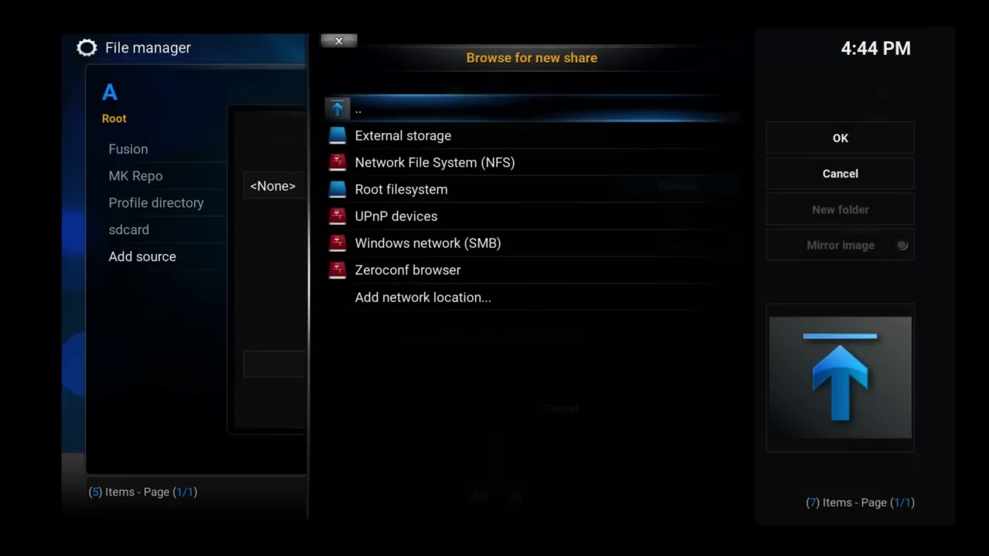
pyautogui.press('Down')
pyautogui.press('Down')
pyautogui.press('Down')
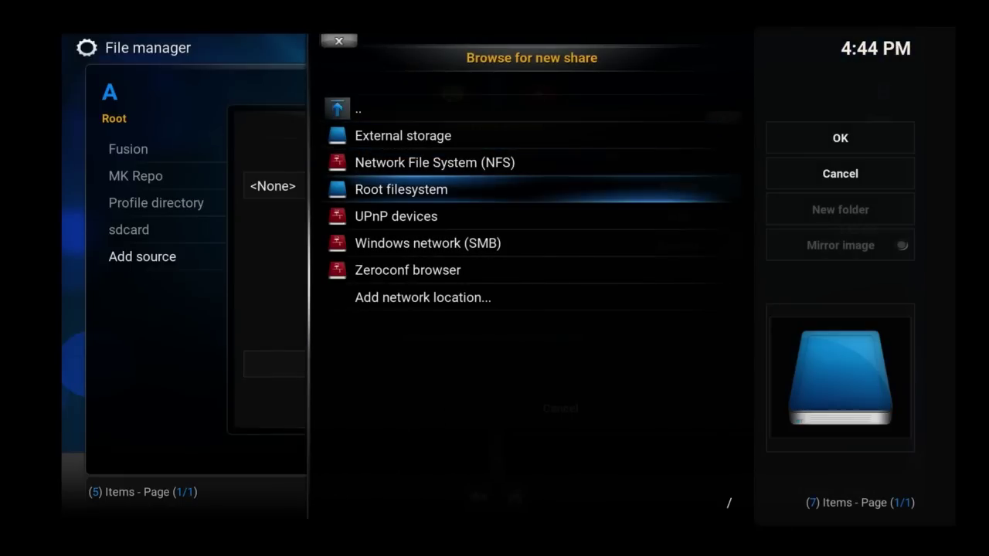
pyautogui.press('Return')
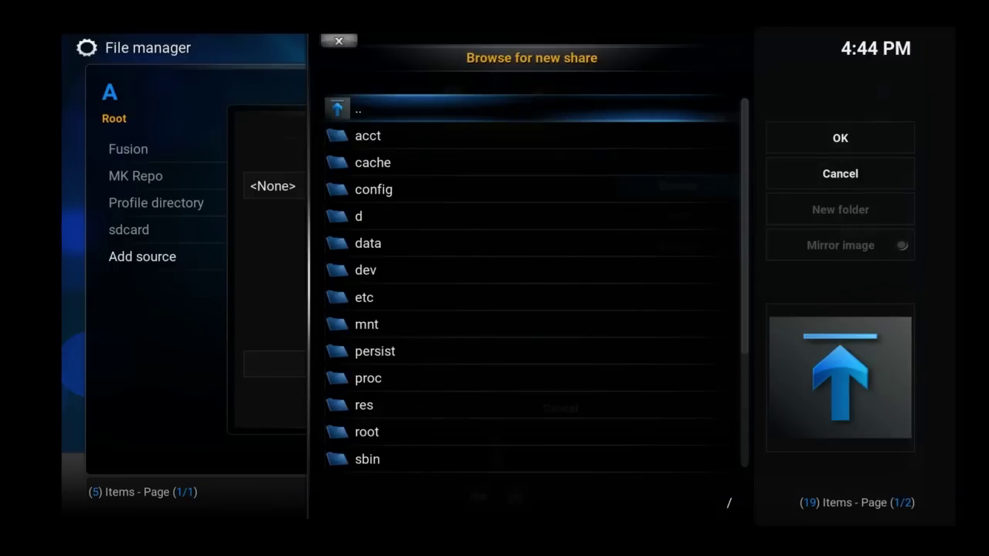
pyautogui.press('Up')
pyautogui.press('Up')
pyautogui.press('Up')
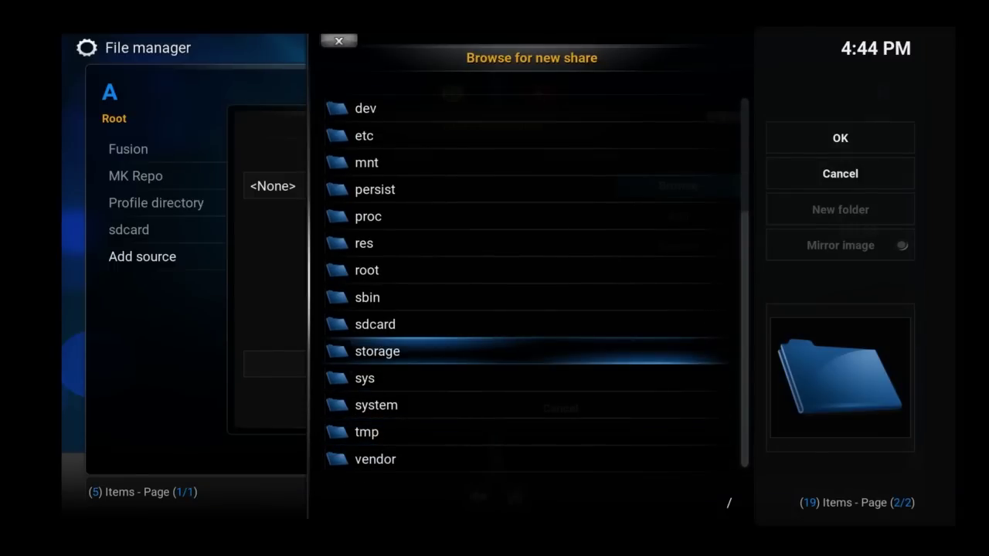
pyautogui.press('Return')
pyautogui.press('Down')
pyautogui.press('Return')
pyautogui.press('Down')
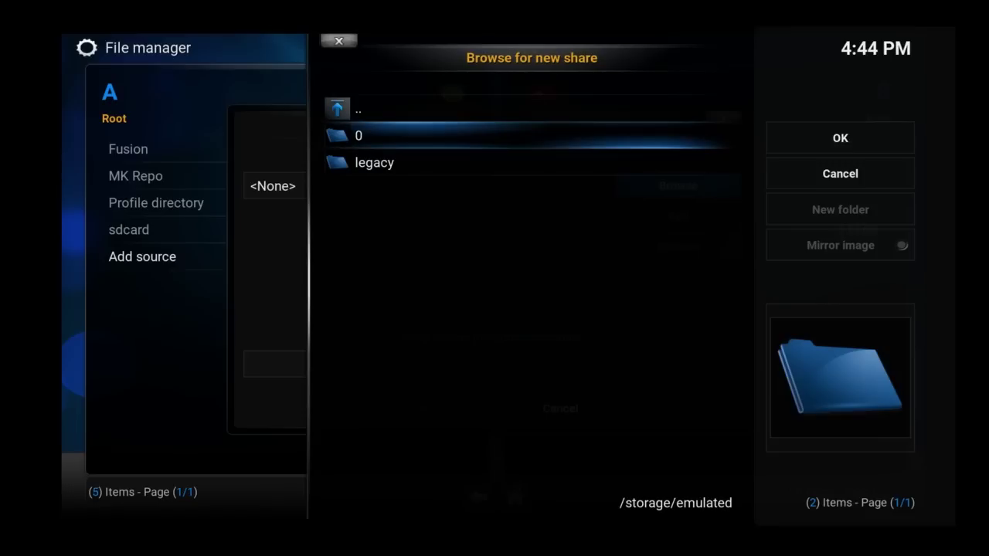
pyautogui.press('Return')
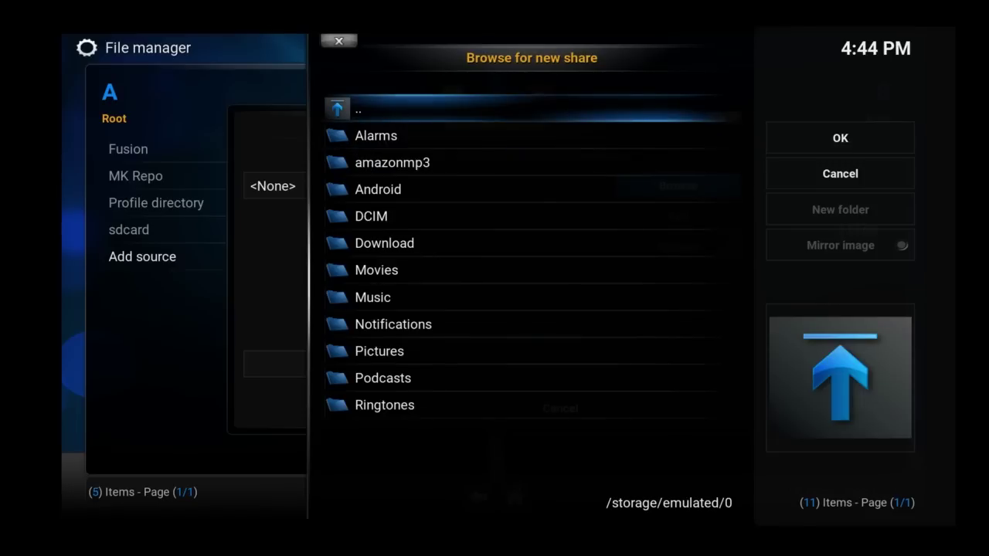
pyautogui.press('Down')
pyautogui.press('Down')
pyautogui.press('Down')
pyautogui.press('Return')
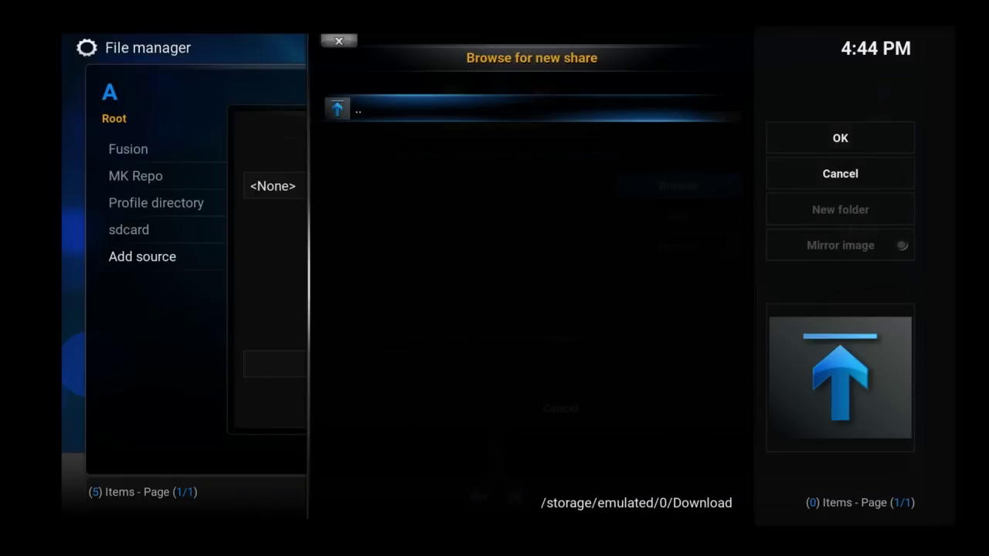
# Accept /storage/emulated/0/Download/ as the path and save the source as Download
pyautogui.press('Right')
pyautogui.press('Return')
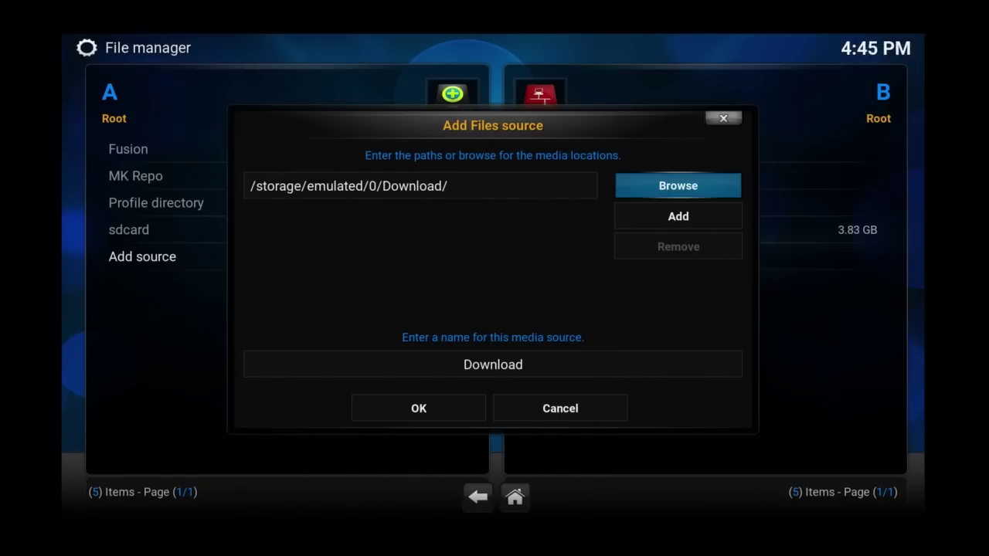
pyautogui.press('Down')
pyautogui.press('Down')
pyautogui.press('Down')
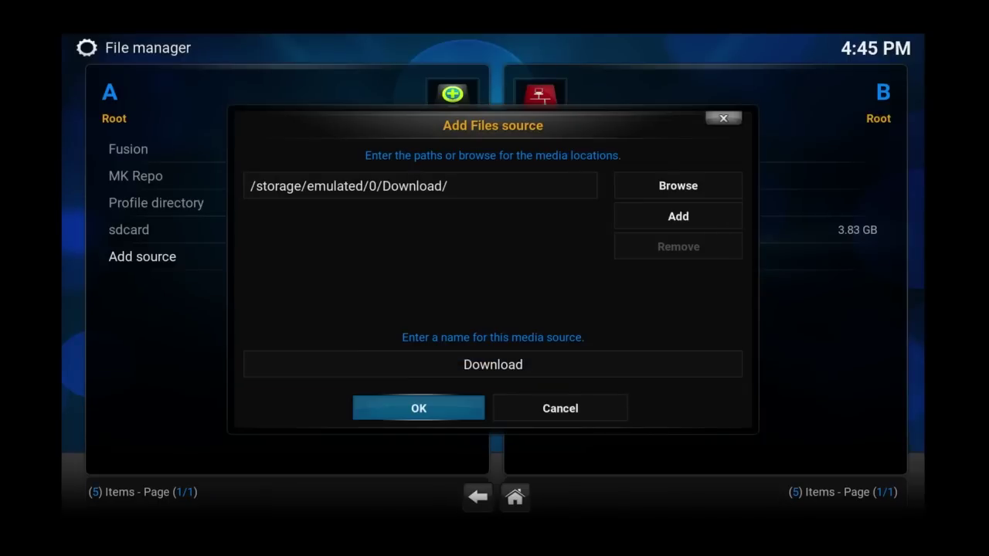
pyautogui.press('Return')
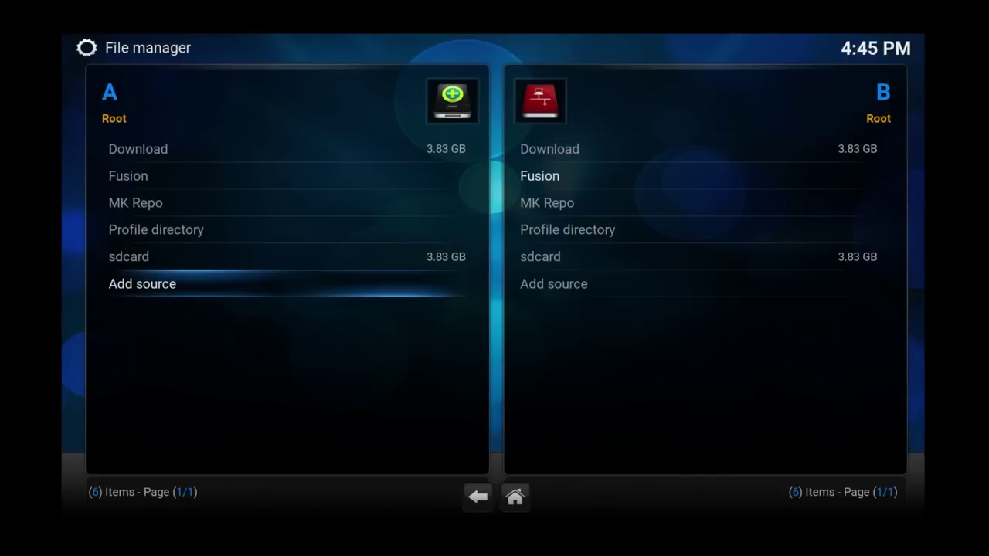
pyautogui.press('Return')
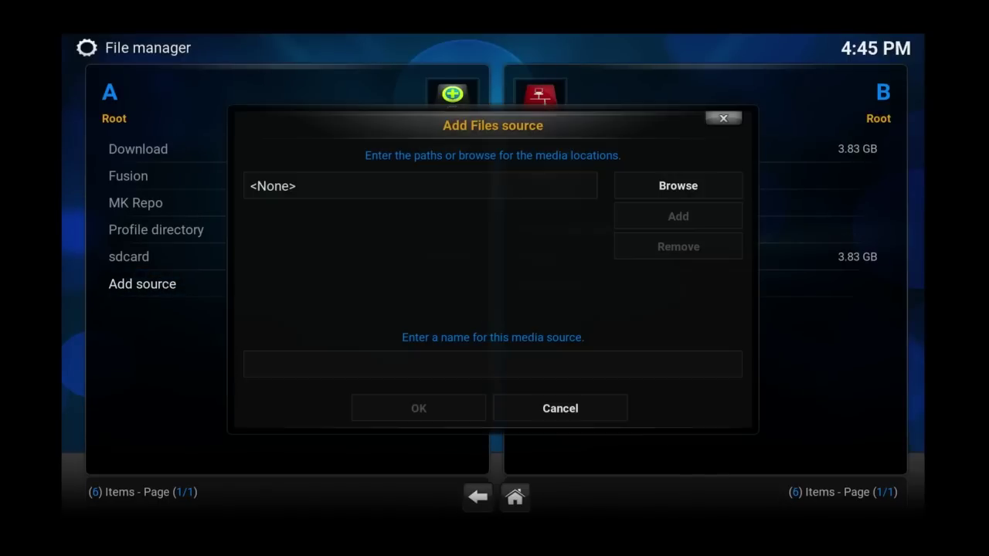
pyautogui.press('Return')
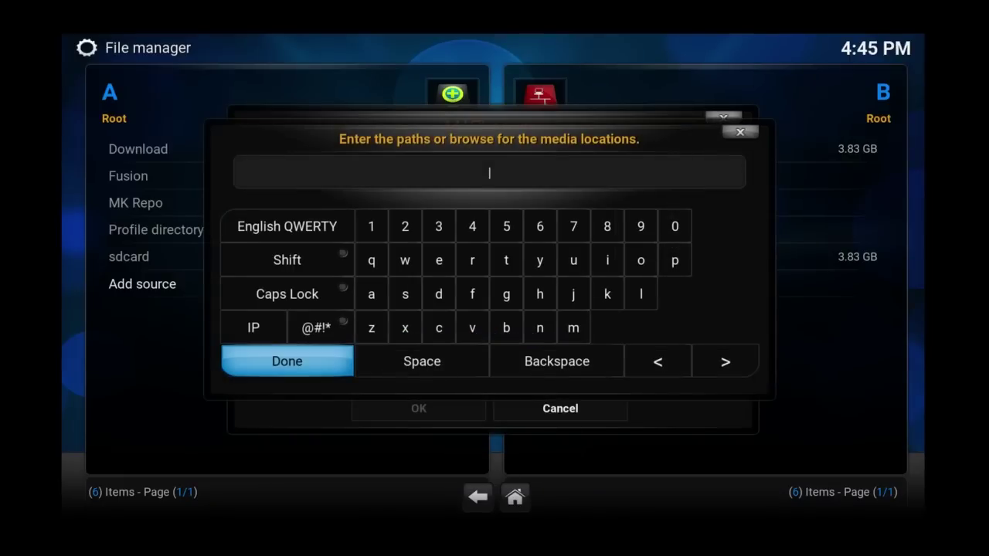
pyautogui.press('Right')
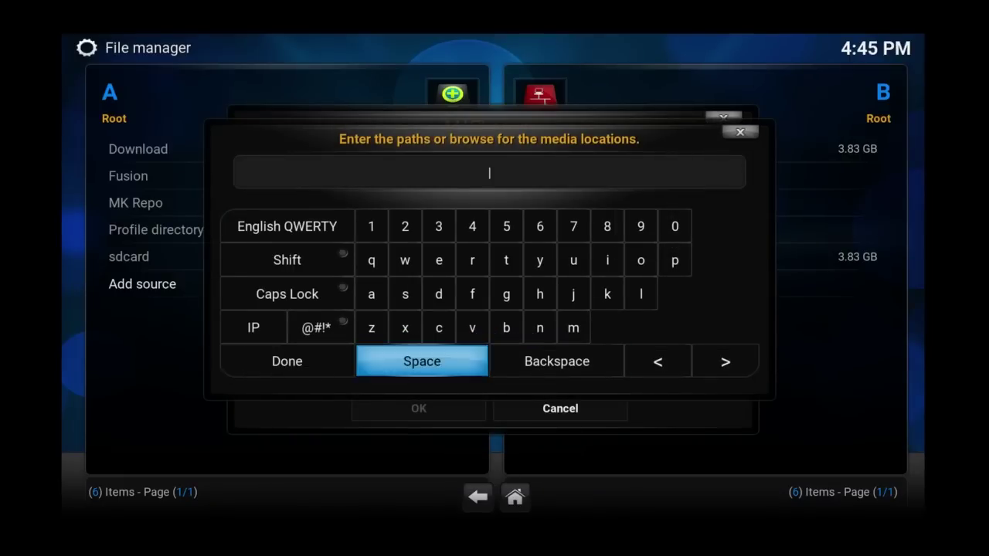
pyautogui.press('Right')
pyautogui.press('Up')
pyautogui.press('Up')
pyautogui.press('Return')
pyautogui.press('Up')
pyautogui.press('Left')
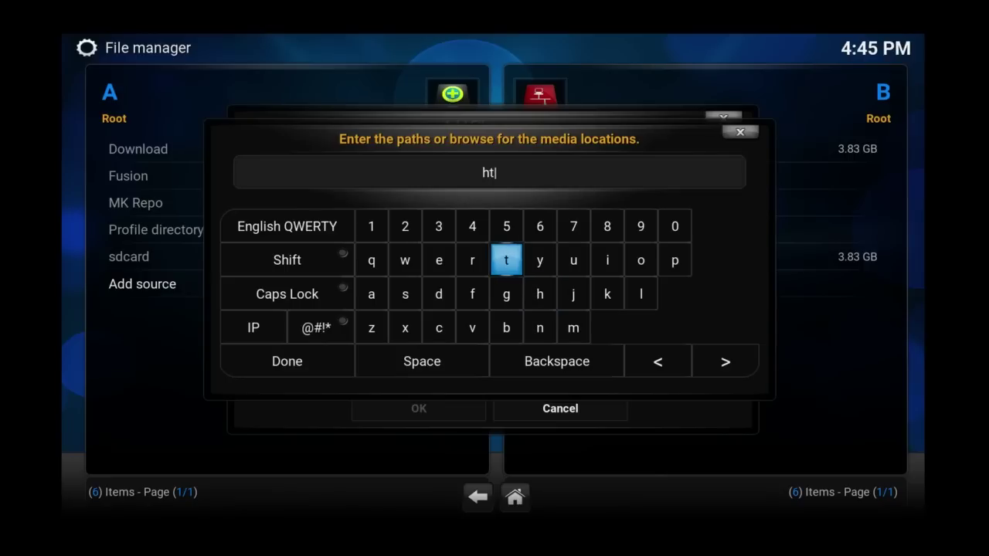
pyautogui.press('Return')
pyautogui.press('Right')
pyautogui.press('Right')
pyautogui.press('Right')
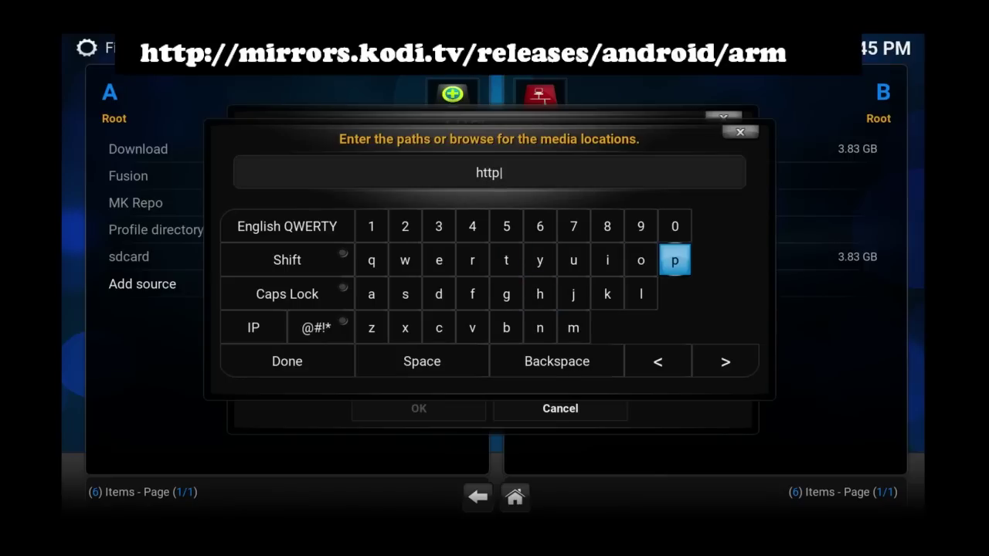
pyautogui.press('Down')
pyautogui.press('Down')
pyautogui.press('Right')
pyautogui.press('Right')
pyautogui.press('Right')
pyautogui.press('Left')
pyautogui.press('Down')
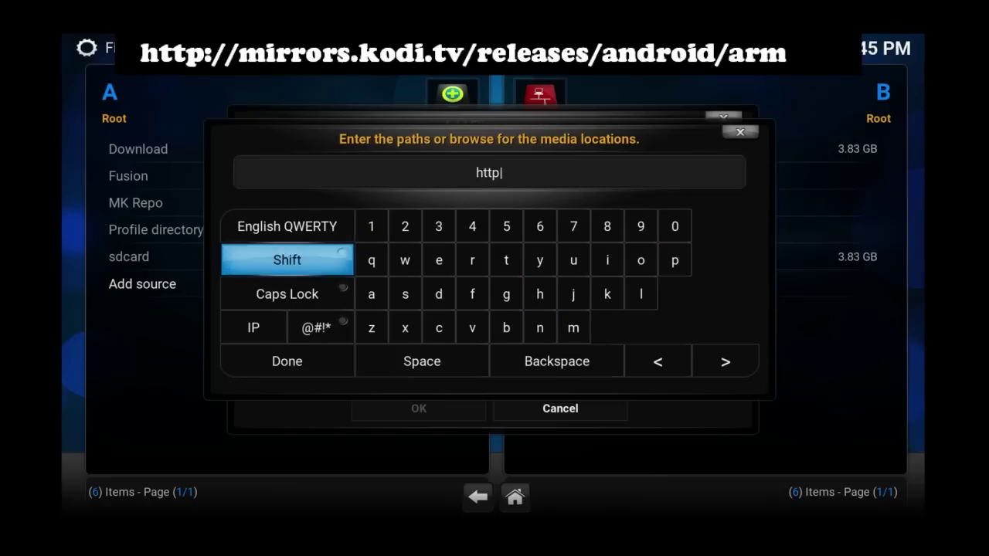
pyautogui.press('Down')
pyautogui.press('Down')
pyautogui.press('Right')
pyautogui.press('Return')
pyautogui.press('Right')
pyautogui.press('Up')
pyautogui.press('Right')
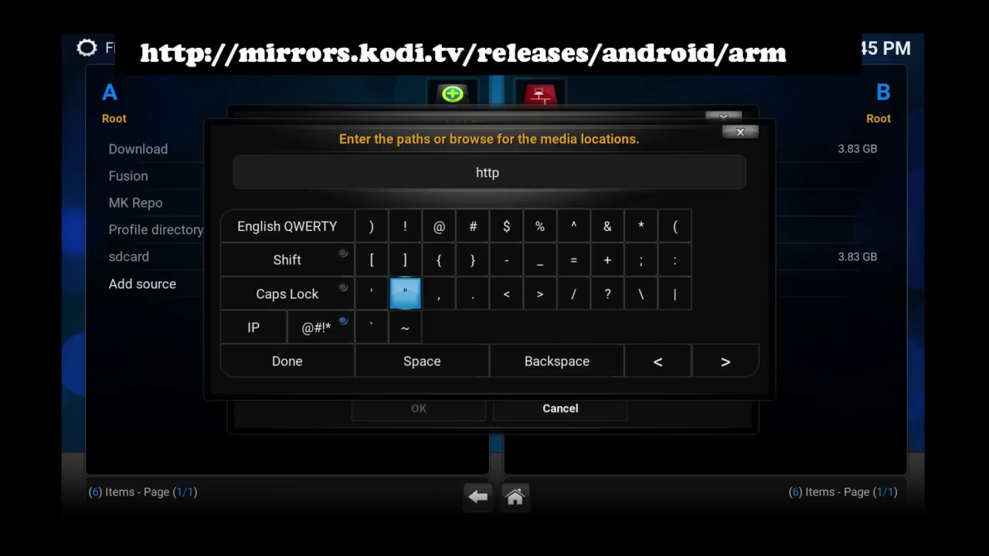
pyautogui.press('Right')
pyautogui.press('Right')
pyautogui.press('Right')
pyautogui.press('Up')
pyautogui.press('Return')
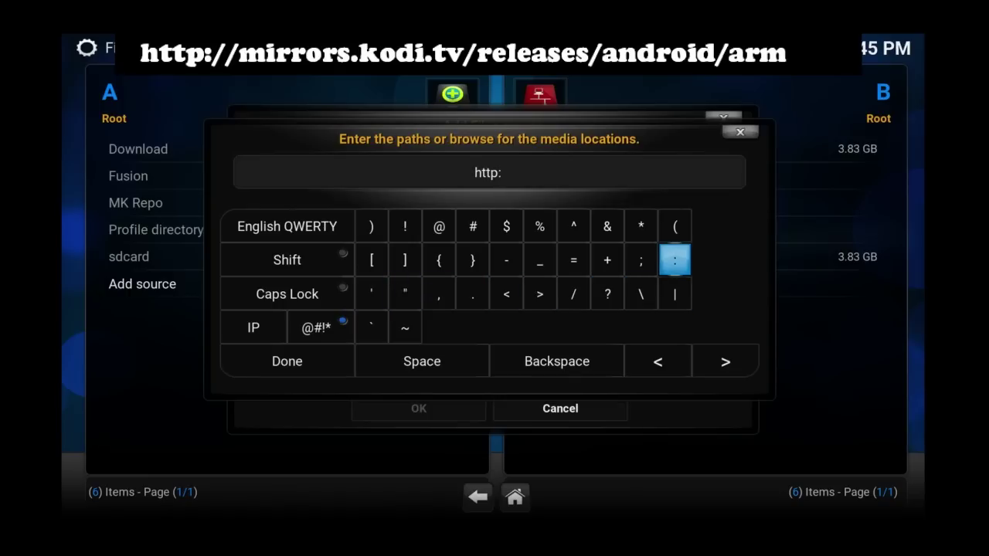
pyautogui.press('Down')
pyautogui.press('Left')
pyautogui.press('Left')
pyautogui.press('Left')
pyautogui.press('Return')
pyautogui.press('Down')
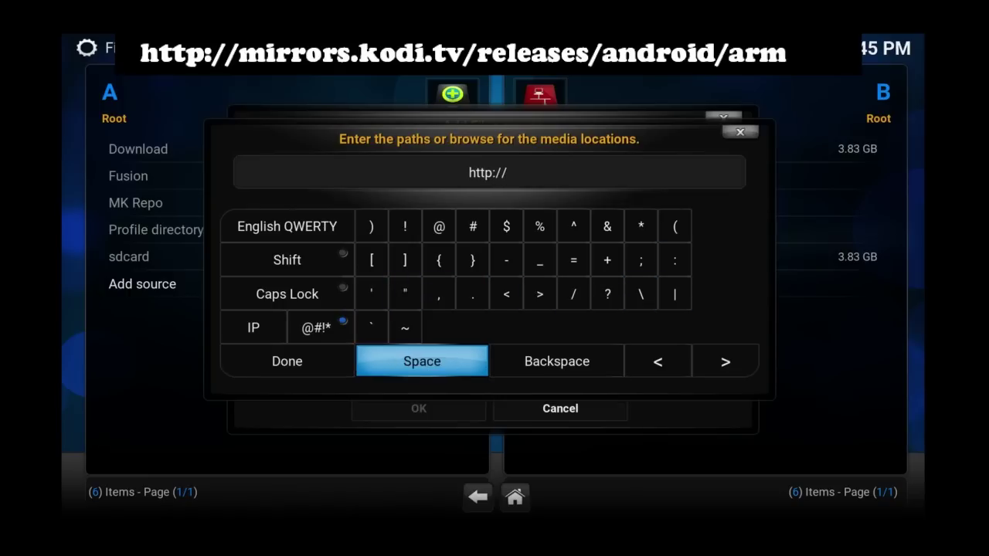
pyautogui.press('Left')
pyautogui.press('Up')
pyautogui.press('Right')
pyautogui.press('Left')
pyautogui.press('Return')
# Add 'mirrors.' to the source path
pyautogui.press('Right')
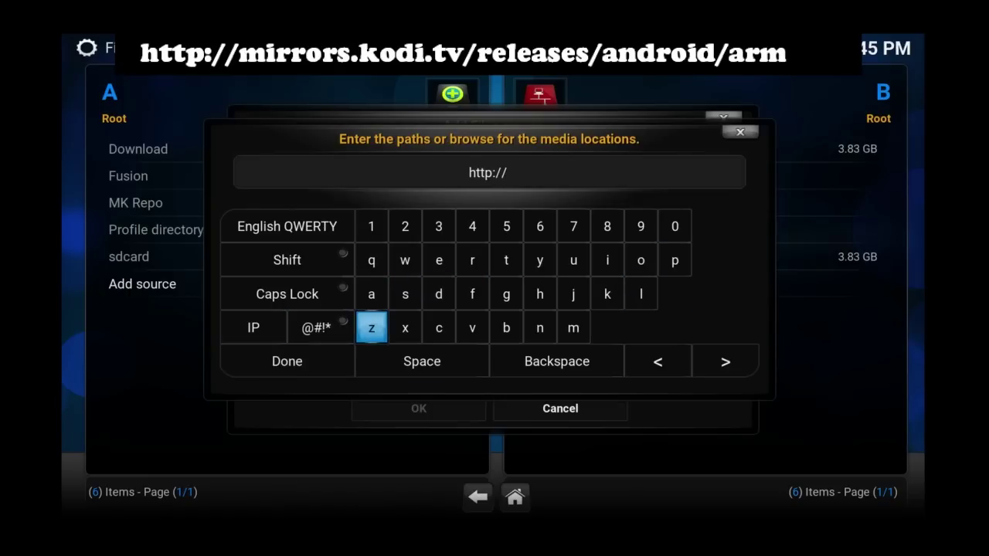
pyautogui.press('Up')
pyautogui.press('Right')
pyautogui.press('Right')
pyautogui.press('Right')
pyautogui.press('Right')
pyautogui.press('Right')
pyautogui.press('Right')
pyautogui.press('Down')
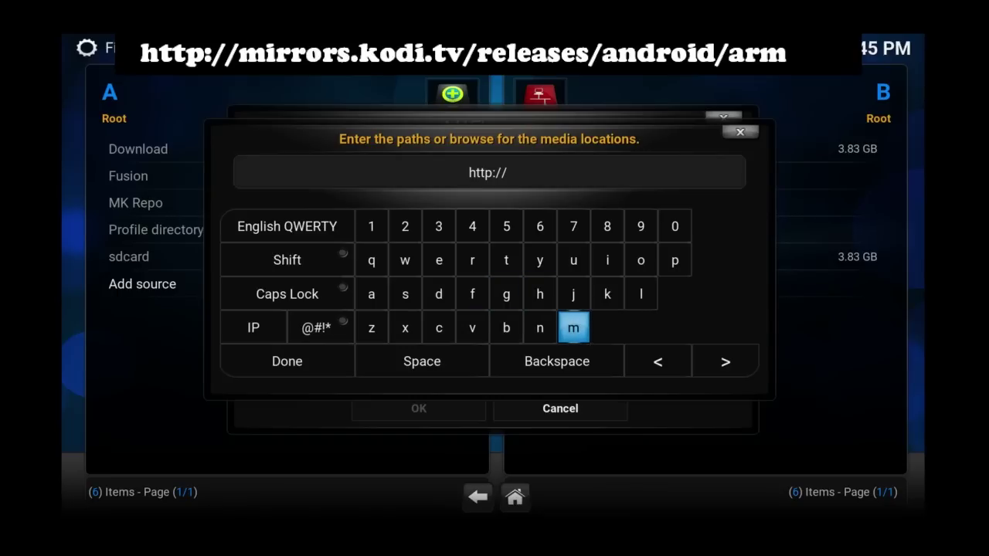
pyautogui.press('Return')
pyautogui.press('Up')
pyautogui.press('Up')
pyautogui.press('Right')
pyautogui.press('Return')
pyautogui.press('Left')
pyautogui.press('Left')
pyautogui.press('Left')
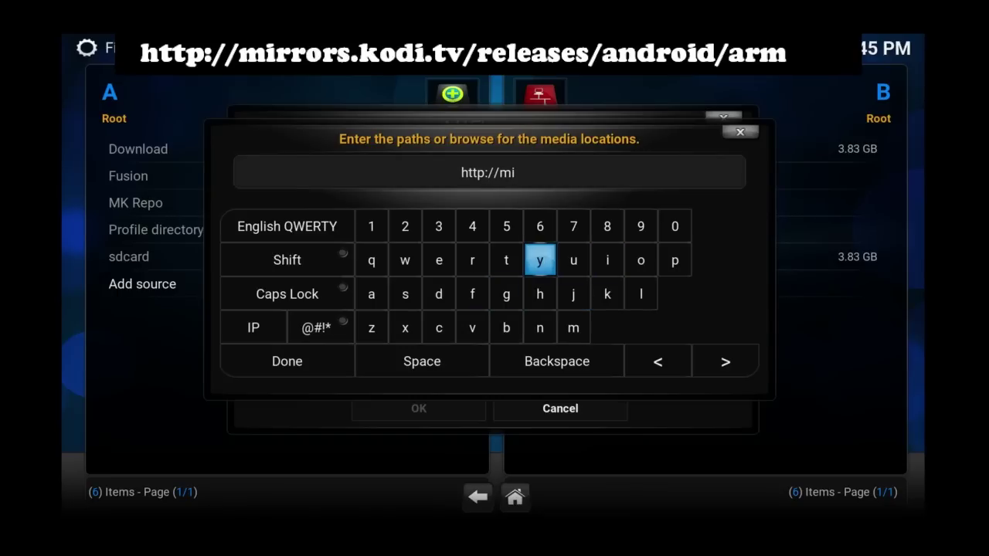
pyautogui.press('Right')
pyautogui.press('Right')
pyautogui.press('Right')
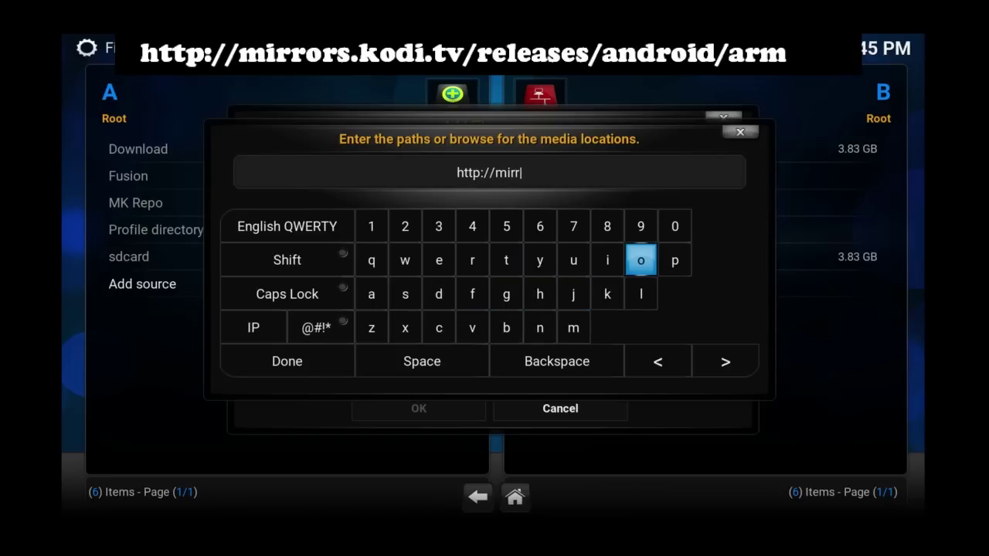
pyautogui.press('Return')
pyautogui.press('Left')
pyautogui.press('Left')
pyautogui.press('Left')
pyautogui.press('Left')
pyautogui.press('Return')
pyautogui.press('Down')
pyautogui.press('Left')
pyautogui.press('Left')
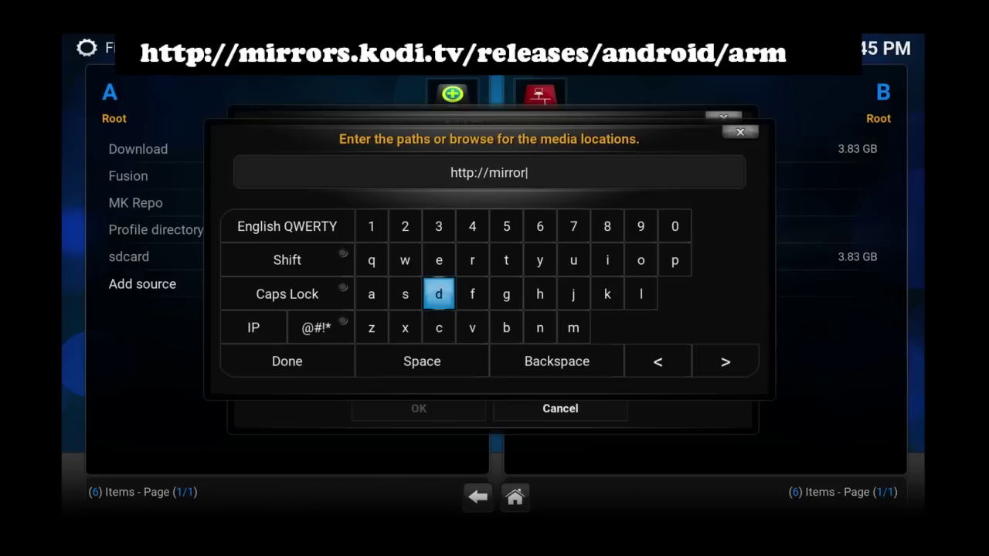
pyautogui.press('Return')
pyautogui.press('Down')
pyautogui.press('Left')
pyautogui.press('Left')
pyautogui.press('Return')
pyautogui.press('Right')
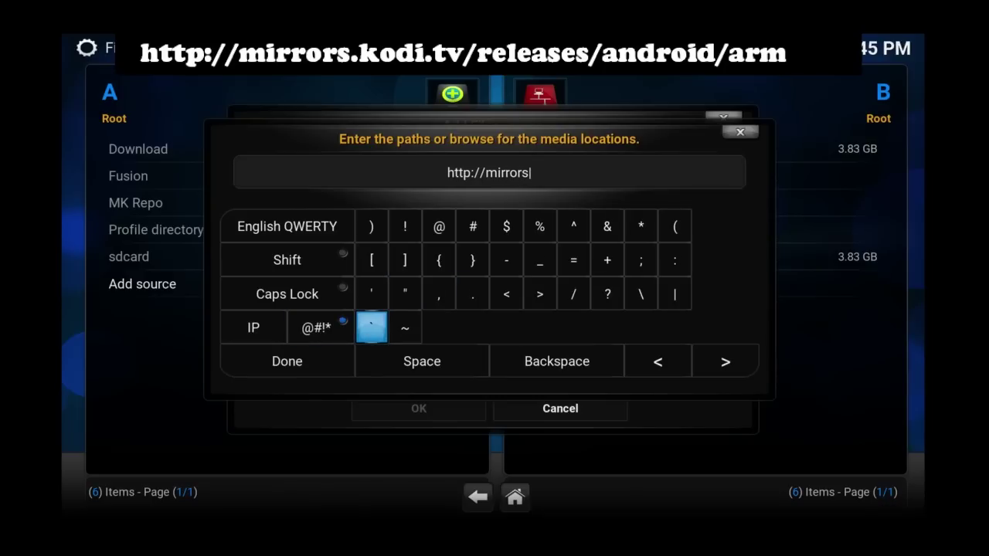
pyautogui.press('Up')
pyautogui.press('Right')
pyautogui.press('Right')
# Continue the path with 'kodi.tv/'
pyautogui.press('Right')
pyautogui.press('Return')
pyautogui.press('Left')
pyautogui.press('Left')
pyautogui.press('Left')
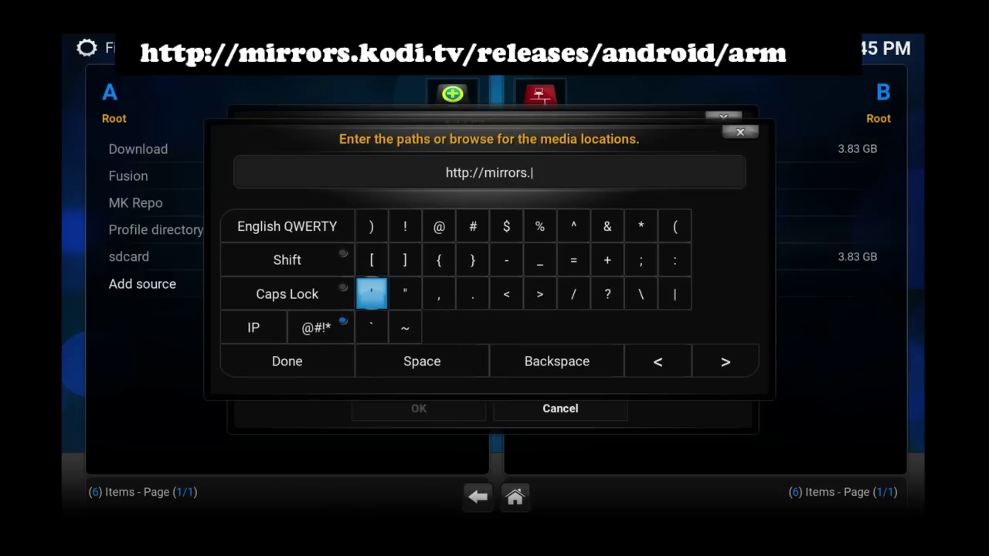
pyautogui.press('Down')
pyautogui.press('Return')
pyautogui.press('Up')
pyautogui.press('Right')
pyautogui.press('Right')
pyautogui.press('Right')
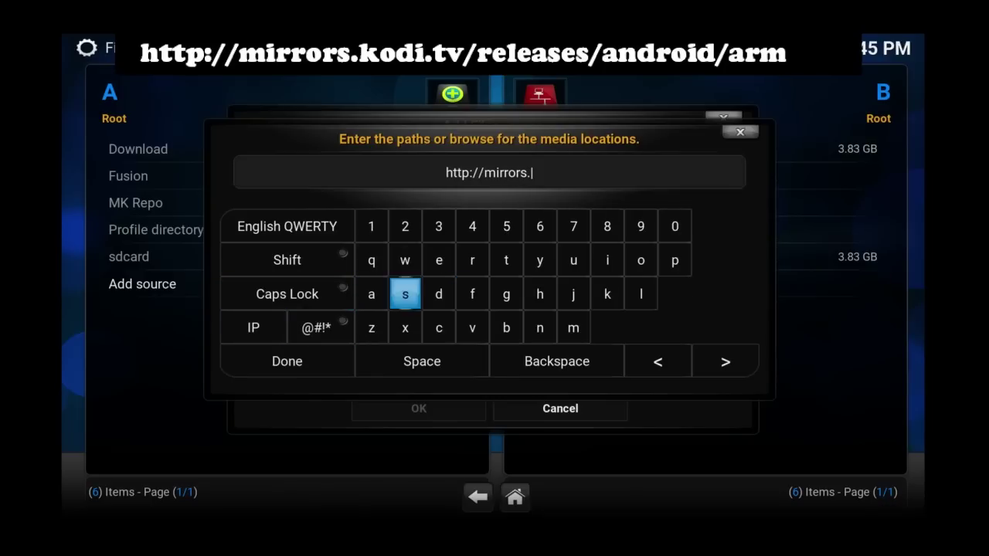
pyautogui.press('Return')
pyautogui.press('Up')
pyautogui.press('Right')
pyautogui.press('Return')
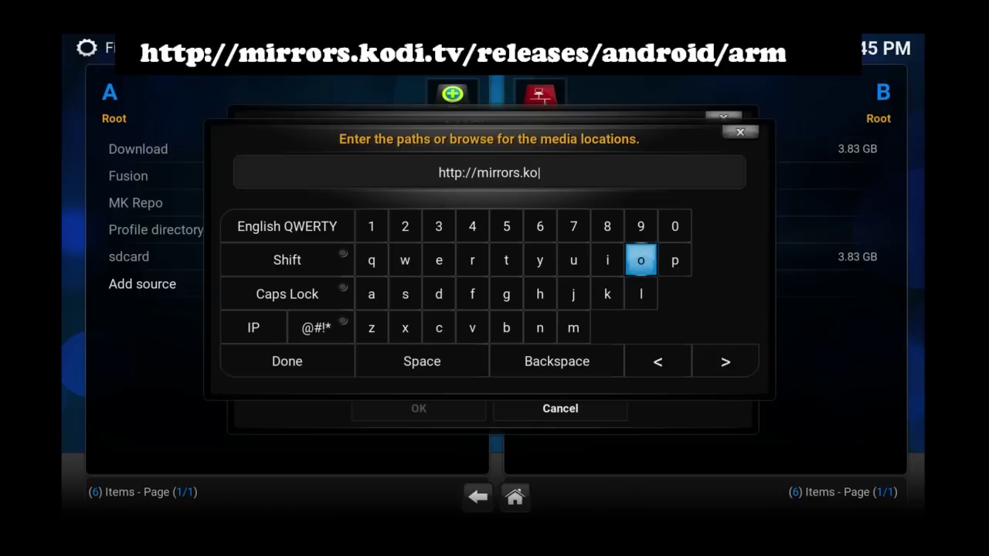
pyautogui.press('Left')
pyautogui.press('Left')
pyautogui.press('Left')
pyautogui.press('Left')
pyautogui.press('Down')
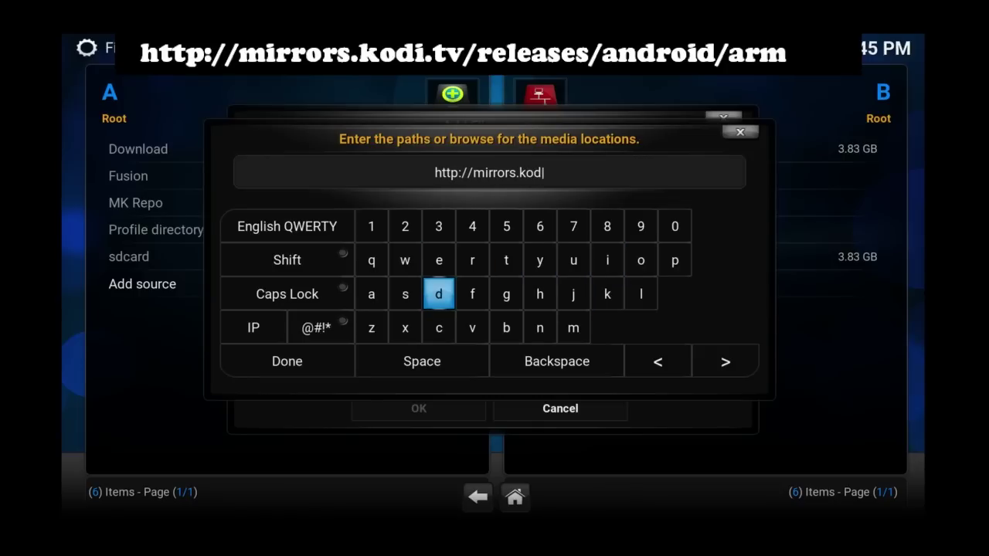
pyautogui.press('Up')
pyautogui.press('Right')
pyautogui.press('Right')
pyautogui.press('Right')
pyautogui.press('Return')
pyautogui.press('Left')
pyautogui.press('Left')
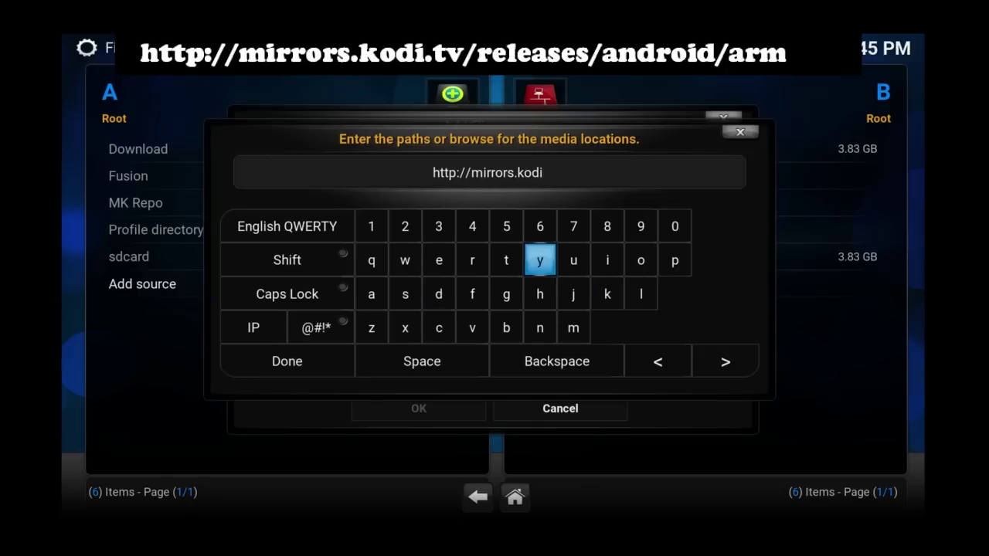
pyautogui.press('Left')
pyautogui.press('Left')
pyautogui.press('Left')
pyautogui.press('Down')
pyautogui.press('Down')
pyautogui.press('Right')
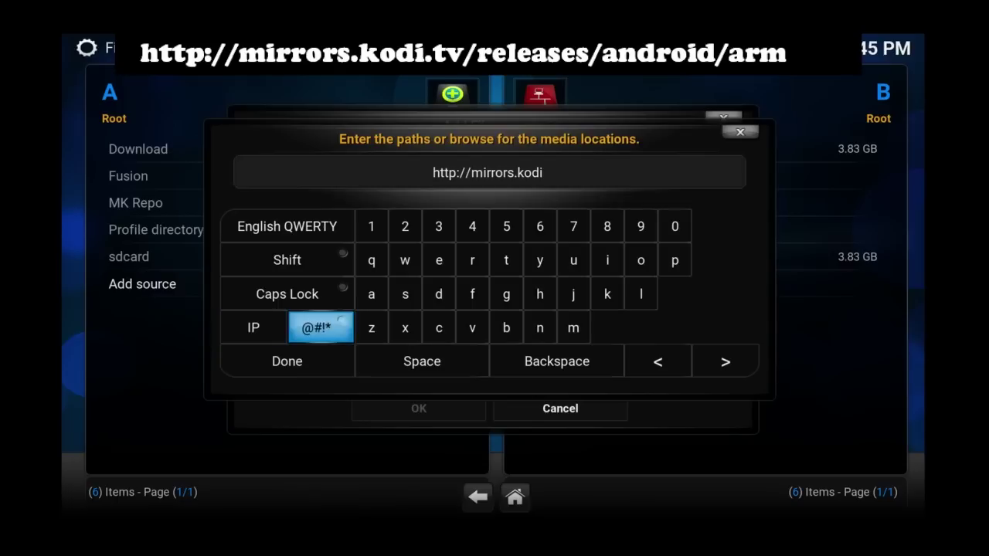
pyautogui.press('Return')
pyautogui.press('Right')
pyautogui.press('Up')
pyautogui.press('Right')
pyautogui.press('Right')
pyautogui.press('Right')
pyautogui.press('Return')
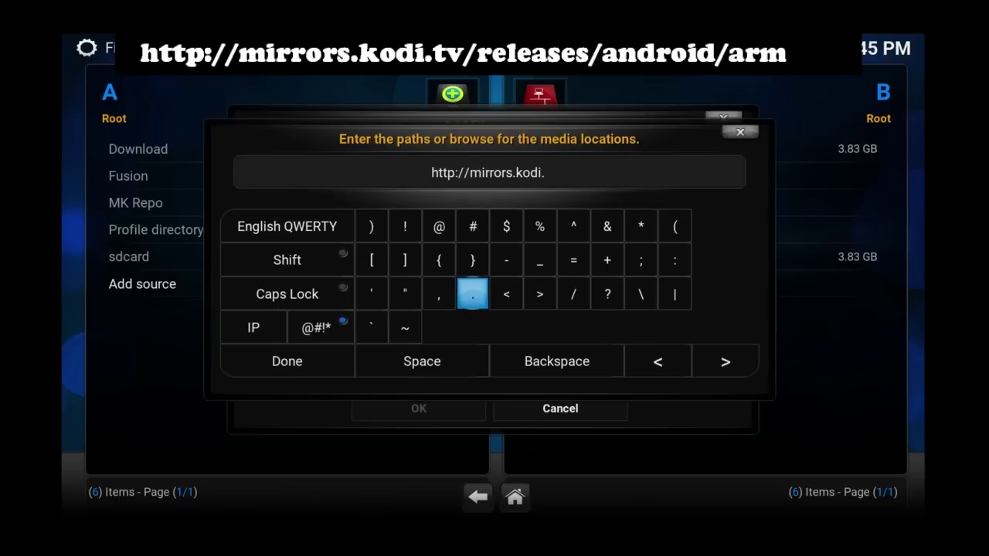
pyautogui.press('Up')
pyautogui.press('Up')
pyautogui.press('Left')
pyautogui.press('Left')
pyautogui.press('Down')
pyautogui.press('Down')
pyautogui.press('Down')
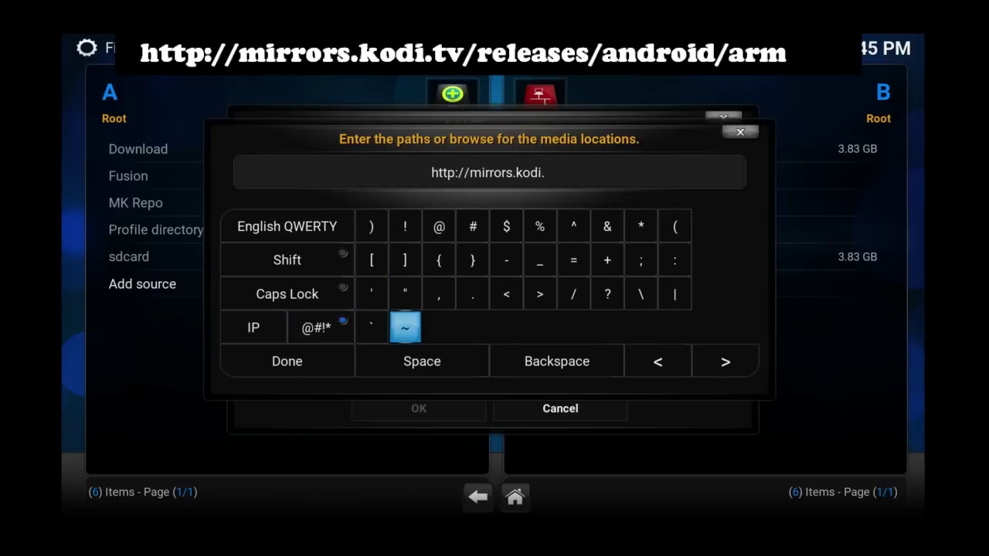
pyautogui.press('Down')
pyautogui.press('Left')
pyautogui.press('Up')
pyautogui.press('Return')
pyautogui.press('Right')
pyautogui.press('Right')
pyautogui.press('Right')
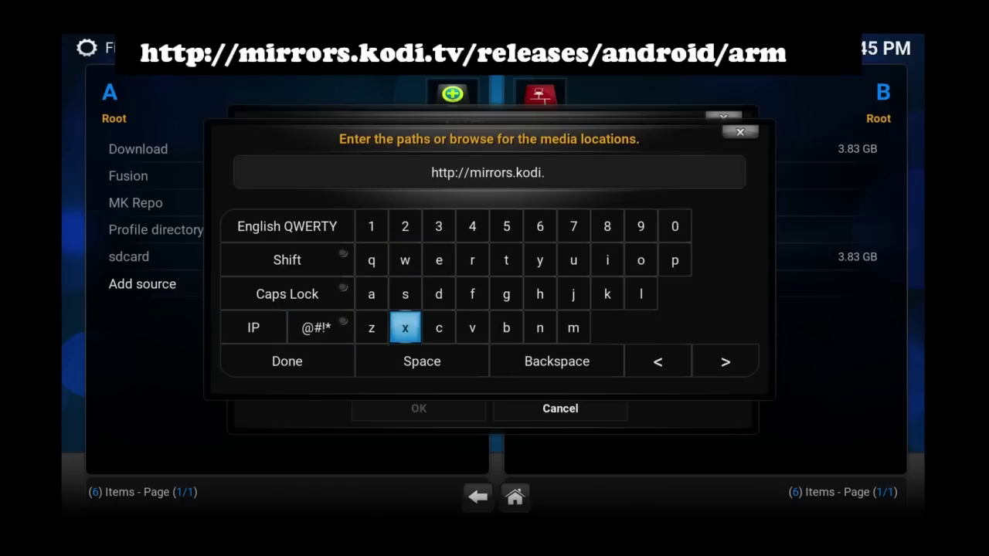
pyautogui.press('Up')
pyautogui.press('Up')
pyautogui.press('Down')
pyautogui.press('Down')
pyautogui.press('Left')
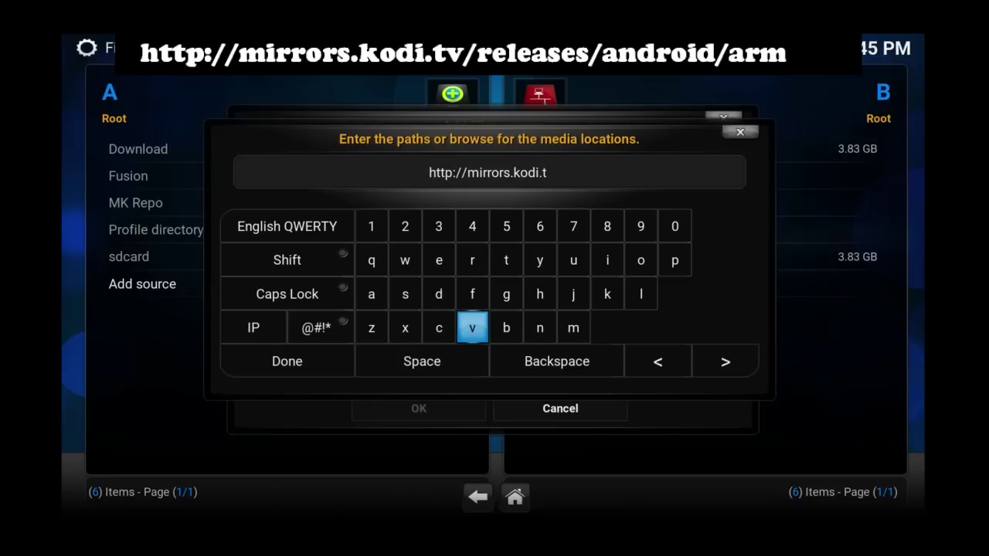
pyautogui.press('Left')
pyautogui.press('Left')
pyautogui.press('Left')
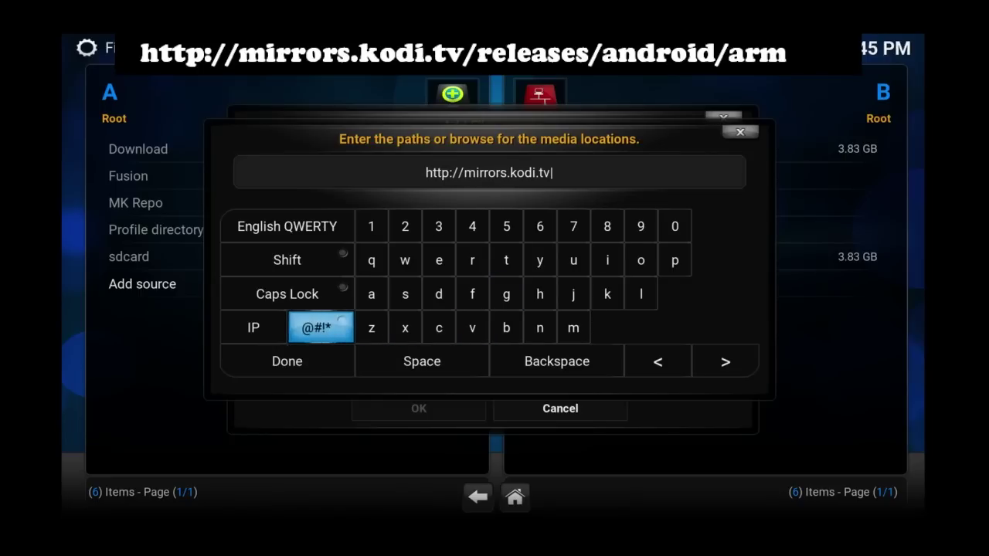
pyautogui.press('Return')
pyautogui.press('Right')
pyautogui.press('Up')
pyautogui.press('Right')
pyautogui.press('Right')
pyautogui.press('Right')
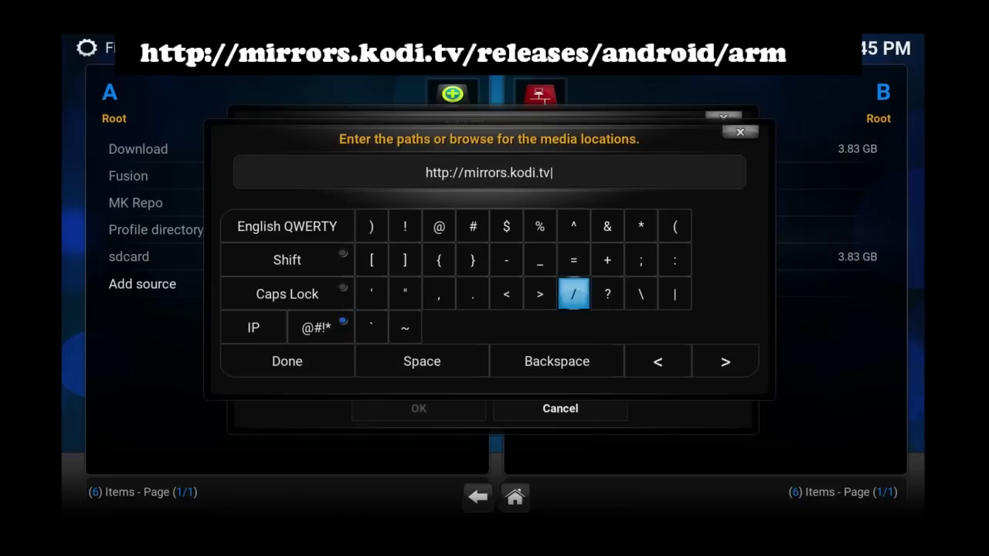
pyautogui.press('Down')
pyautogui.press('Left')
# Add 'releases/' to the path, erasing a mistyped 'a' along the way
pyautogui.press('Left')
pyautogui.press('Up')
pyautogui.press('Return')
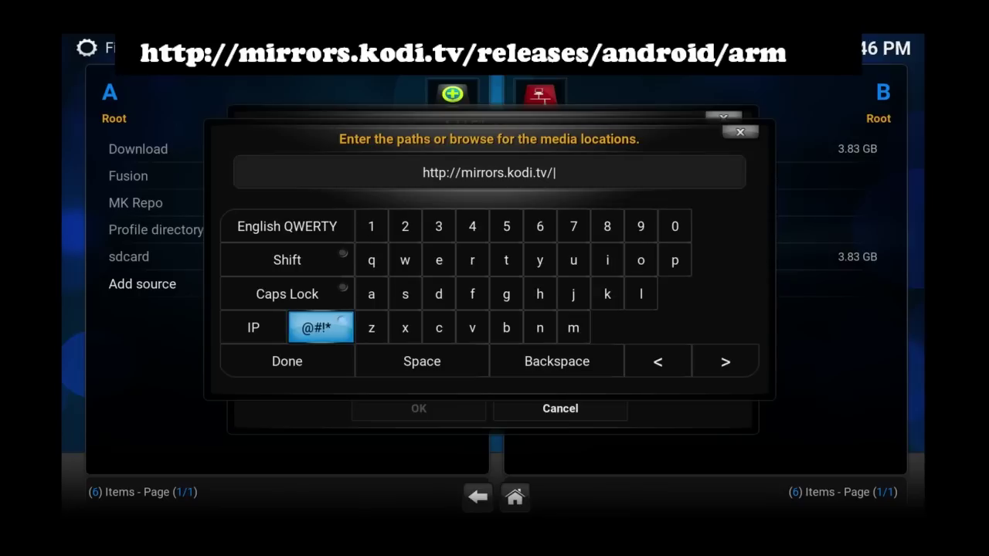
pyautogui.press('Right')
pyautogui.press('Right')
pyautogui.press('Right')
pyautogui.press('Right')
pyautogui.press('Up')
pyautogui.press('Up')
pyautogui.press('Return')
pyautogui.press('Left')
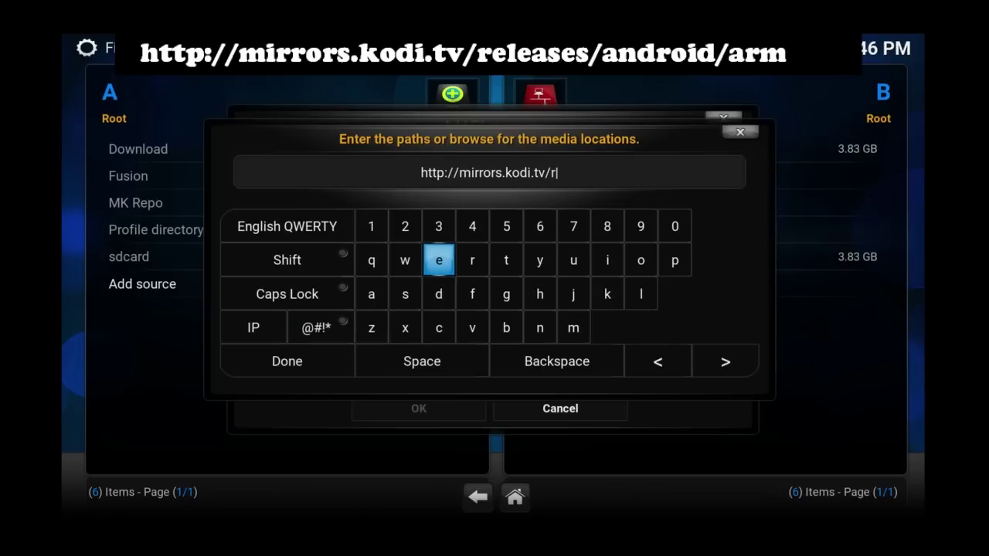
pyautogui.press('Down')
pyautogui.press('Right')
pyautogui.press('Right')
pyautogui.press('Right')
pyautogui.press('Left')
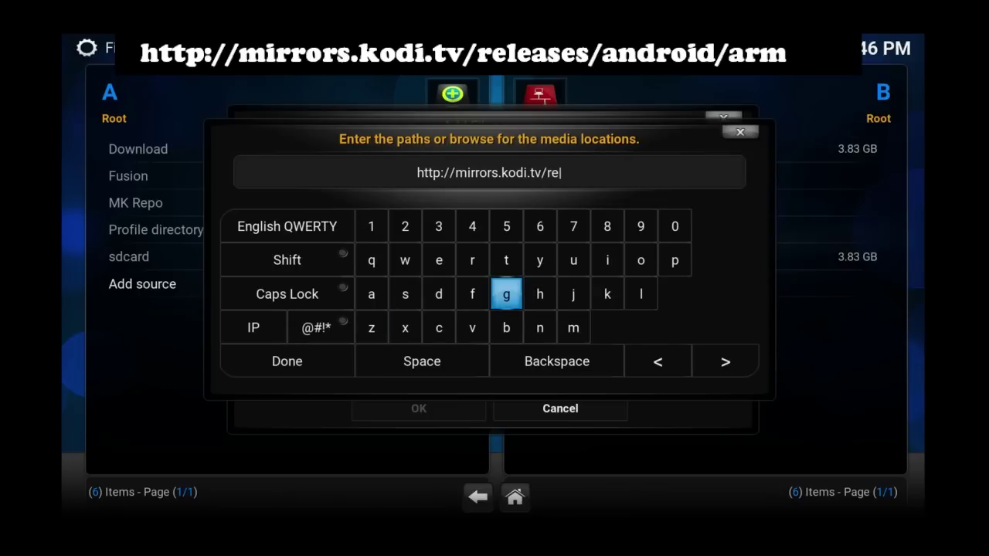
pyautogui.press('Left')
pyautogui.press('Left')
pyautogui.press('Left')
pyautogui.press('Left')
pyautogui.press('Return')
pyautogui.press('Right')
pyautogui.press('Right')
pyautogui.press('Right')
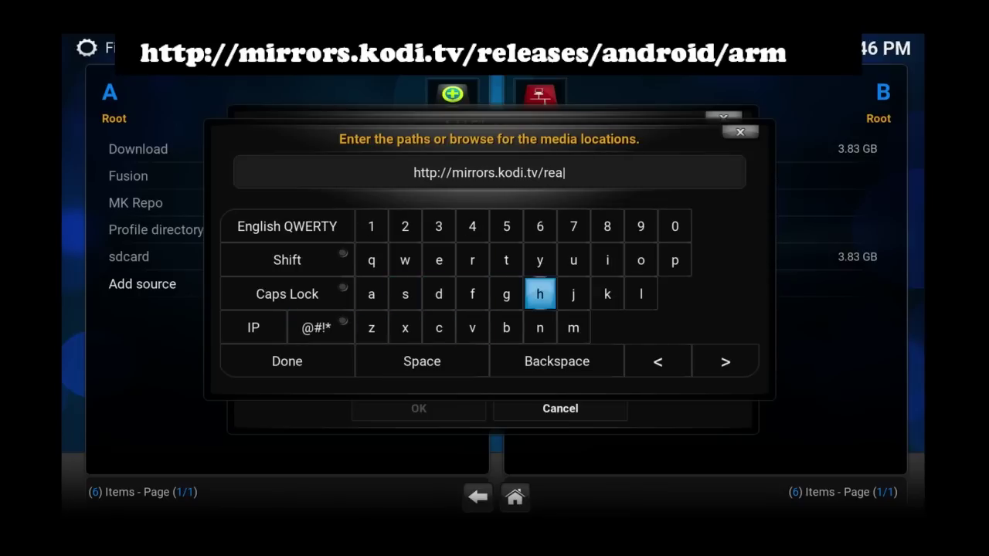
pyautogui.press('Down')
pyautogui.press('Down')
pyautogui.press('Up')
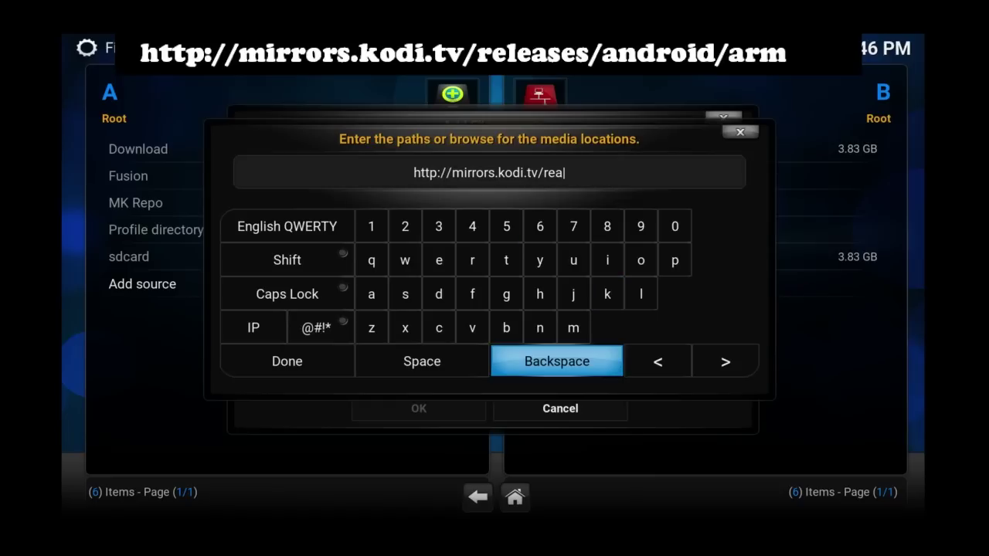
pyautogui.press('Return')
pyautogui.press('Up')
pyautogui.press('Up')
pyautogui.press('Right')
pyautogui.press('Right')
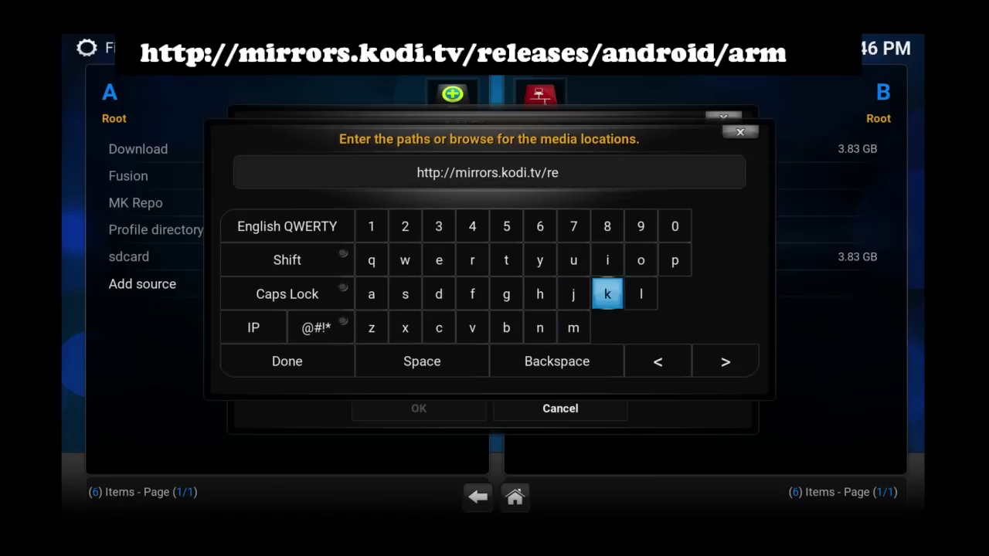
pyautogui.press('Right')
pyautogui.press('Return')
pyautogui.press('Left')
pyautogui.press('Left')
pyautogui.press('Left')
pyautogui.press('Left')
pyautogui.press('Left')
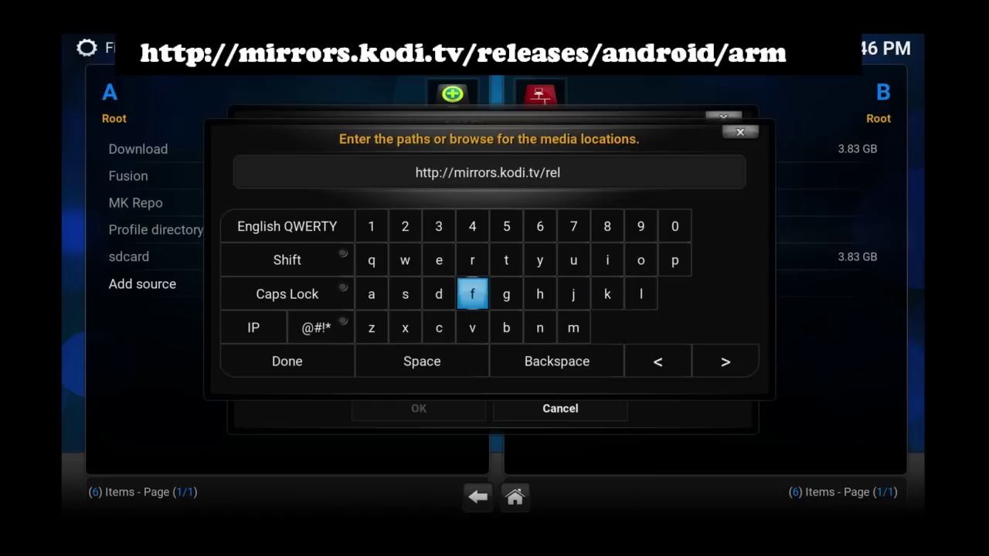
pyautogui.press('Up')
pyautogui.press('Left')
pyautogui.press('Return')
pyautogui.press('Down')
pyautogui.press('Down')
pyautogui.press('Left')
pyautogui.press('Left')
pyautogui.press('Up')
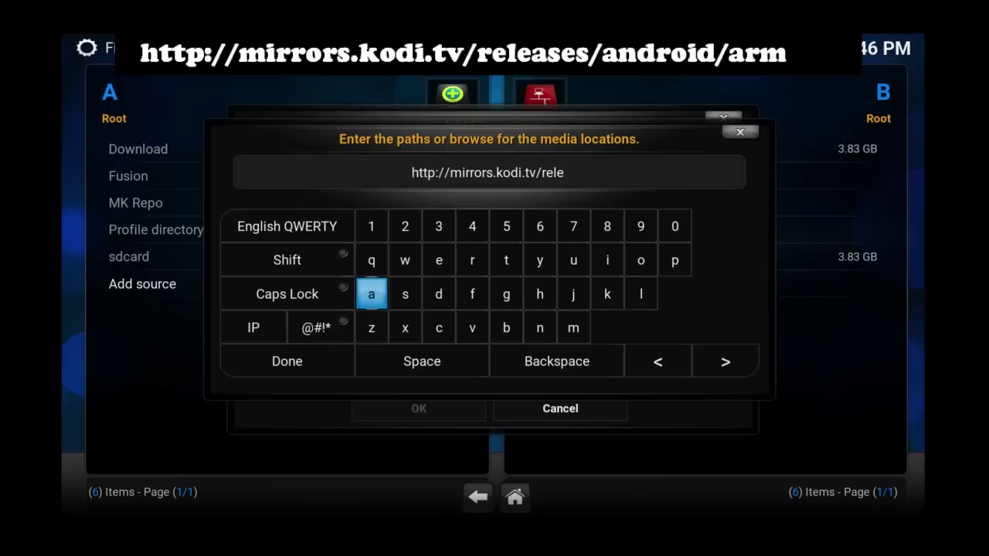
pyautogui.press('Return')
pyautogui.press('Right')
pyautogui.press('Up')
pyautogui.press('Right')
pyautogui.press('Return')
pyautogui.press('Down')
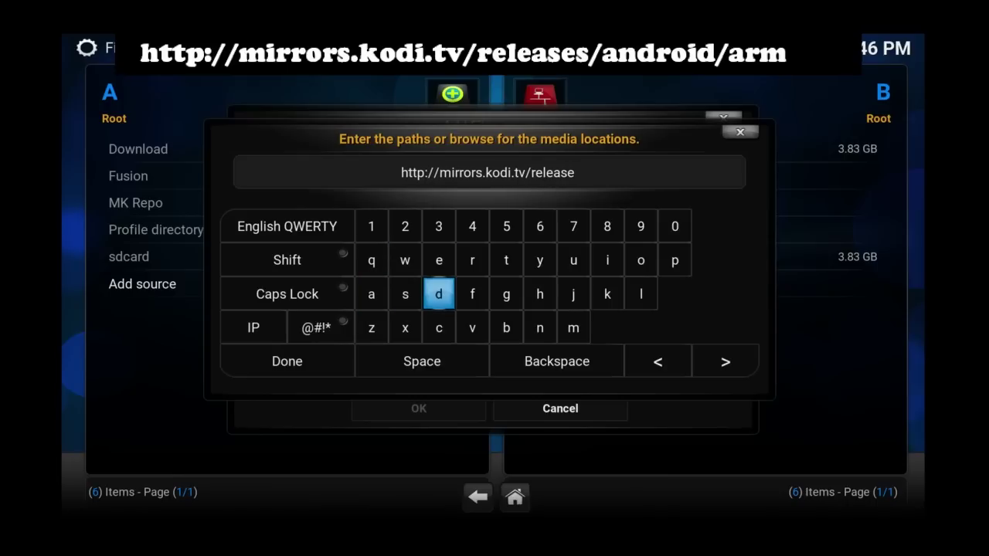
pyautogui.press('Left')
pyautogui.press('Return')
pyautogui.press('Down')
pyautogui.press('Left')
pyautogui.press('Left')
pyautogui.press('Return')
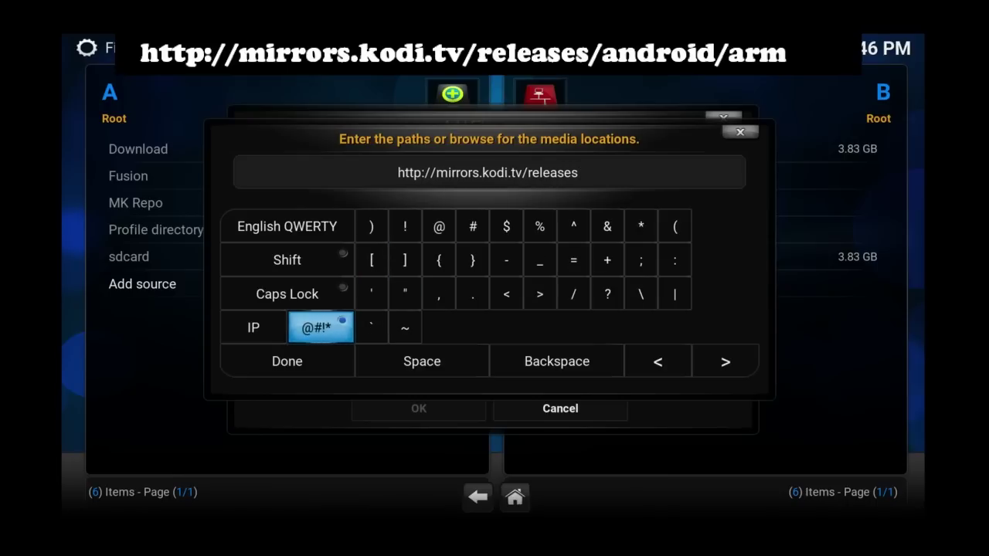
pyautogui.press('Right')
pyautogui.press('Up')
pyautogui.press('Right')
pyautogui.press('Right')
pyautogui.press('Right')
pyautogui.press('Right')
pyautogui.press('Right')
pyautogui.press('Right')
pyautogui.press('Return')
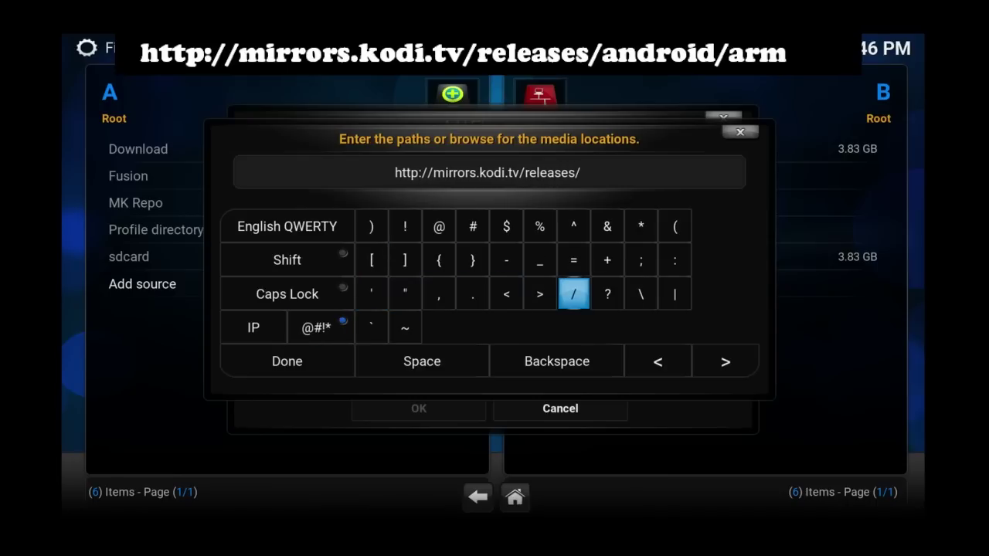
pyautogui.press('Right')
pyautogui.press('Right')
pyautogui.press('Right')
pyautogui.press('Right')
pyautogui.press('Right')
pyautogui.press('Left')
pyautogui.press('Down')
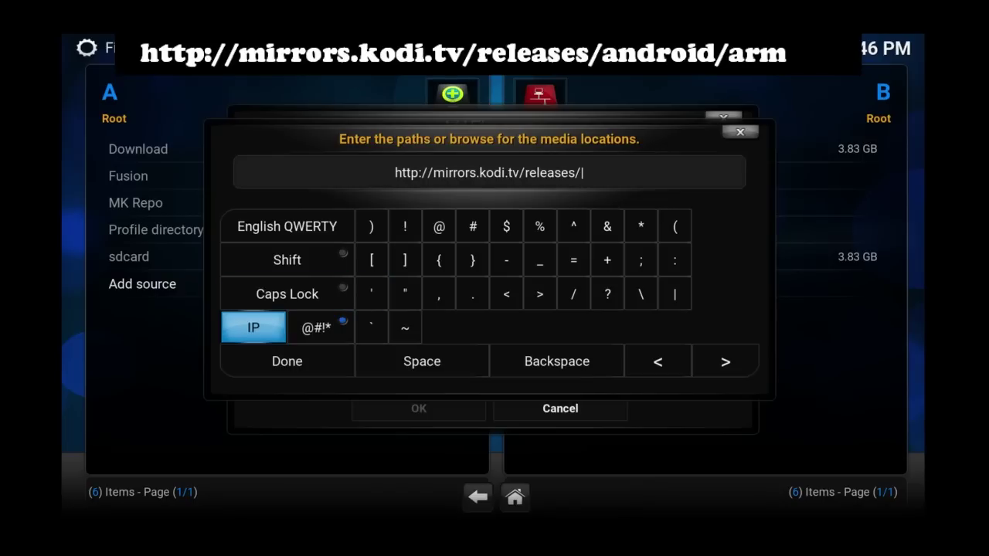
# Add 'android/' to the path
pyautogui.press('Right')
pyautogui.press('Return')
pyautogui.press('Up')
pyautogui.press('Right')
pyautogui.press('Return')
pyautogui.press('Right')
pyautogui.press('Right')
pyautogui.press('Right')
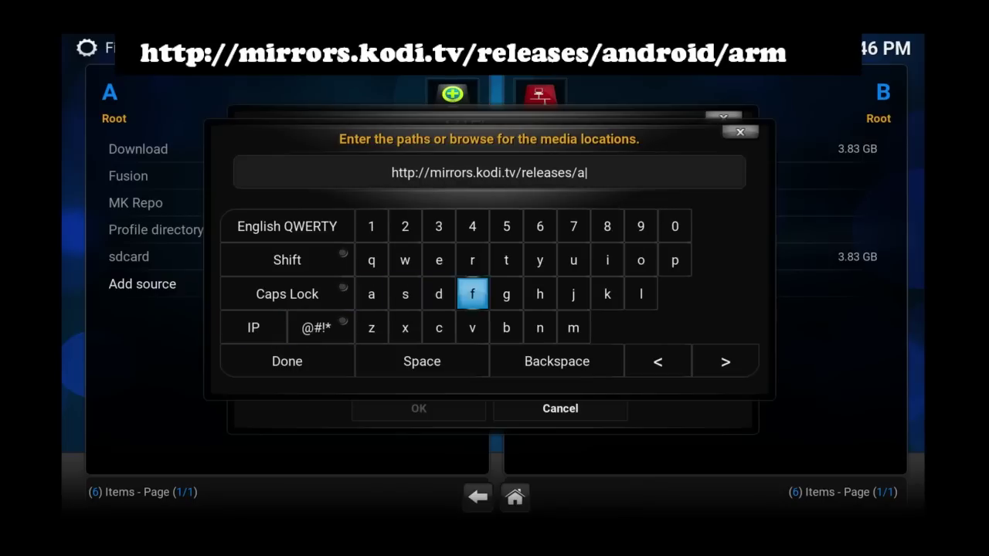
pyautogui.press('Right')
pyautogui.press('Right')
pyautogui.press('Down')
pyautogui.press('Return')
pyautogui.press('Up')
pyautogui.press('Left')
pyautogui.press('Left')
pyautogui.press('Left')
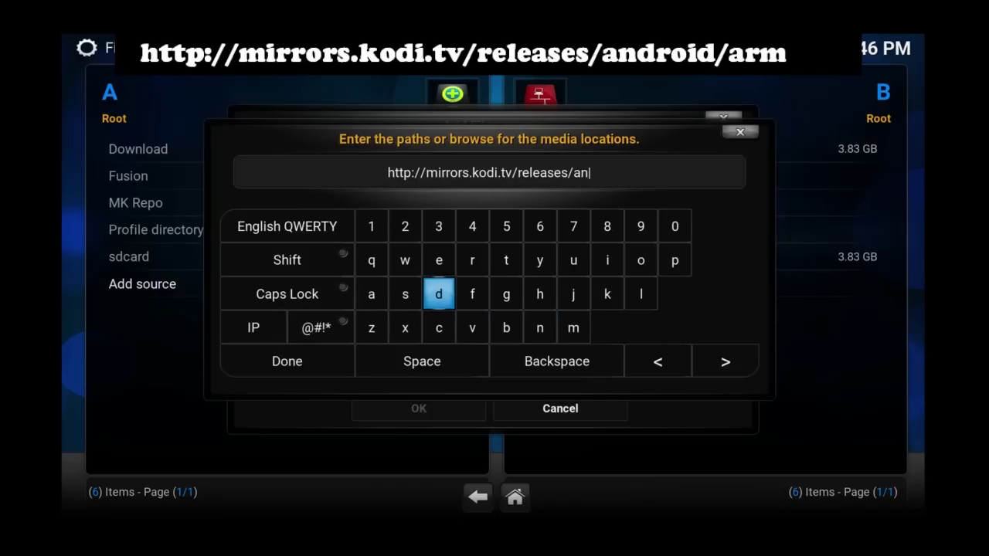
pyautogui.press('Return')
pyautogui.press('Up')
pyautogui.press('Right')
pyautogui.press('Return')
pyautogui.press('Right')
pyautogui.press('Right')
pyautogui.press('Right')
pyautogui.press('Right')
pyautogui.press('Right')
pyautogui.press('Return')
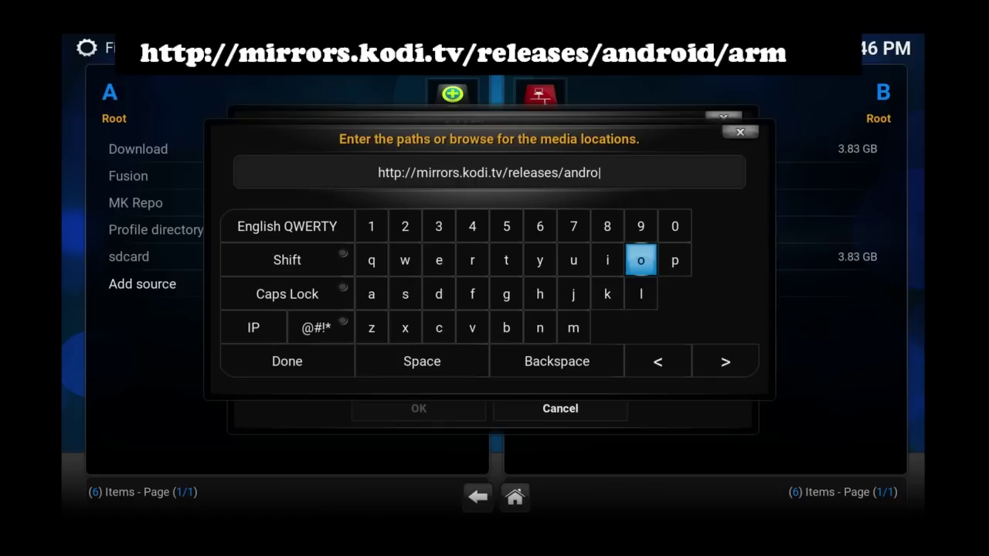
pyautogui.press('Left')
pyautogui.press('Return')
pyautogui.press('Down')
pyautogui.press('Left')
pyautogui.press('Left')
pyautogui.press('Left')
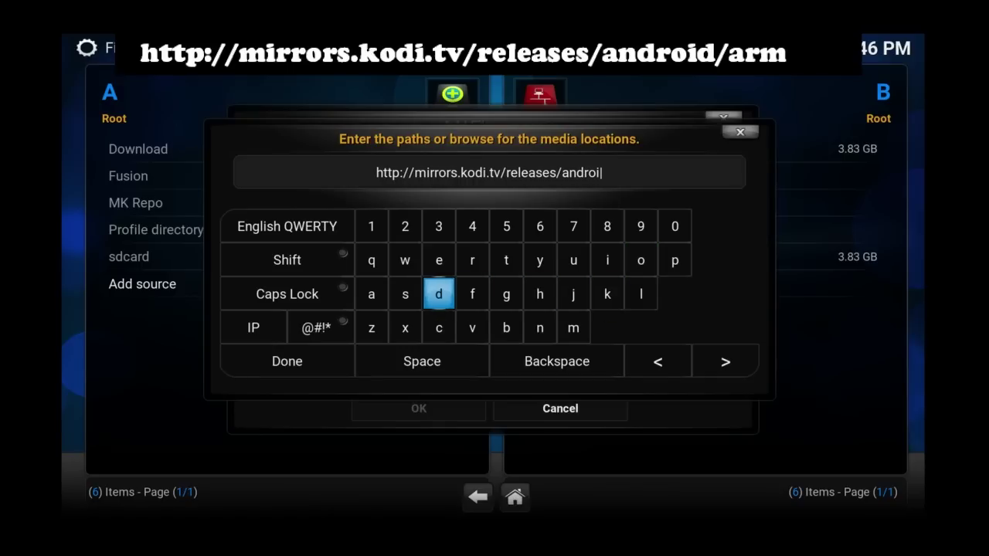
pyautogui.press('Return')
pyautogui.press('Down')
pyautogui.press('Left')
pyautogui.press('Left')
pyautogui.press('Left')
pyautogui.press('Return')
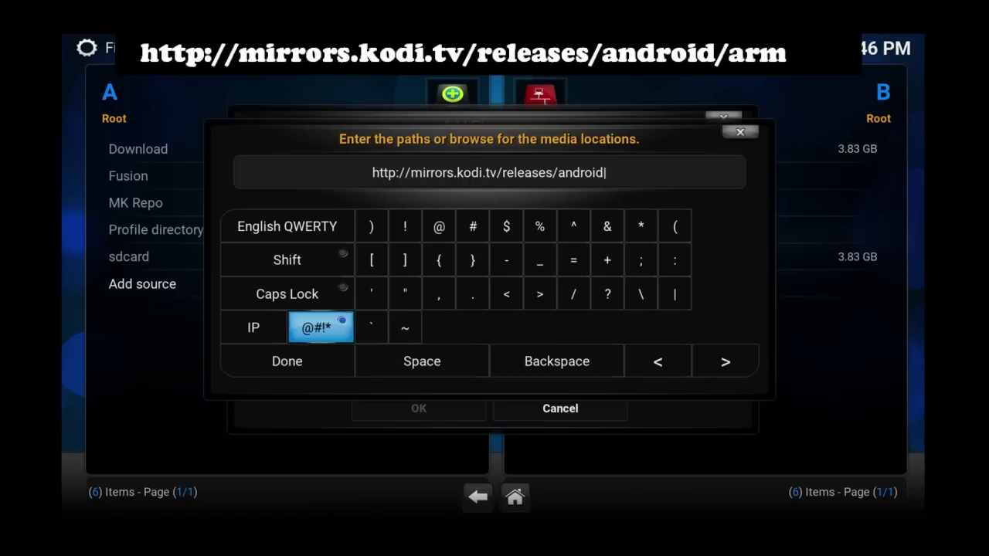
pyautogui.press('Right')
pyautogui.press('Up')
pyautogui.press('Right')
pyautogui.press('Right')
pyautogui.press('Right')
pyautogui.press('Right')
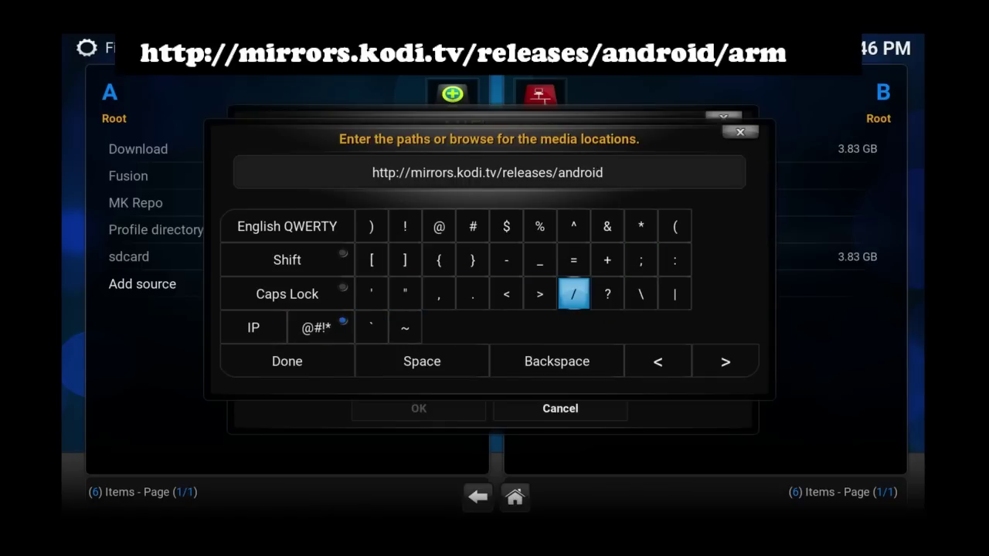
pyautogui.press('Return')
pyautogui.press('Left')
pyautogui.press('Right')
pyautogui.press('Right')
pyautogui.press('Right')
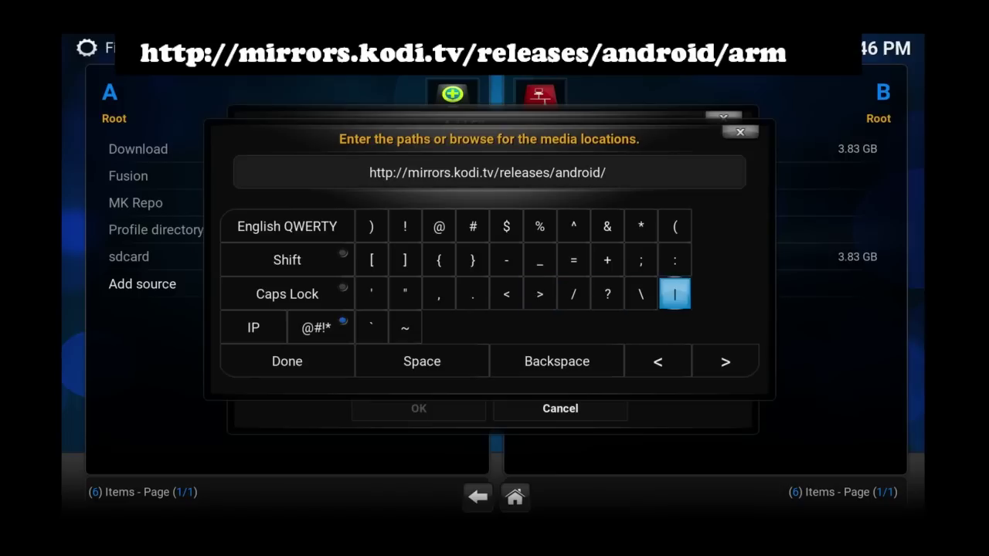
pyautogui.press('Down')
pyautogui.press('Right')
pyautogui.press('Return')
pyautogui.press('Right')
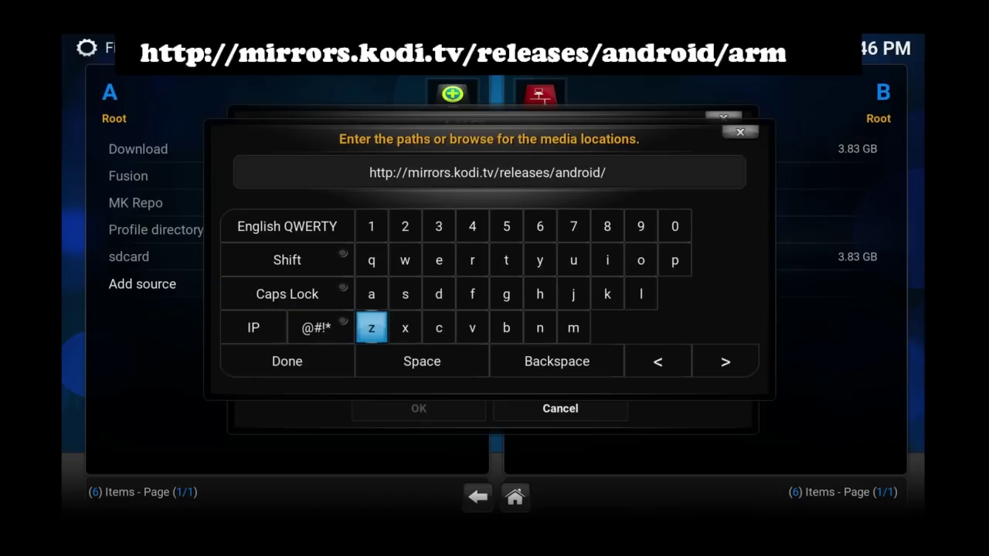
pyautogui.press('Up')
pyautogui.press('Return')
pyautogui.press('Right')
pyautogui.press('Right')
pyautogui.press('Right')
pyautogui.press('Up')
pyautogui.press('Return')
pyautogui.press('Down')
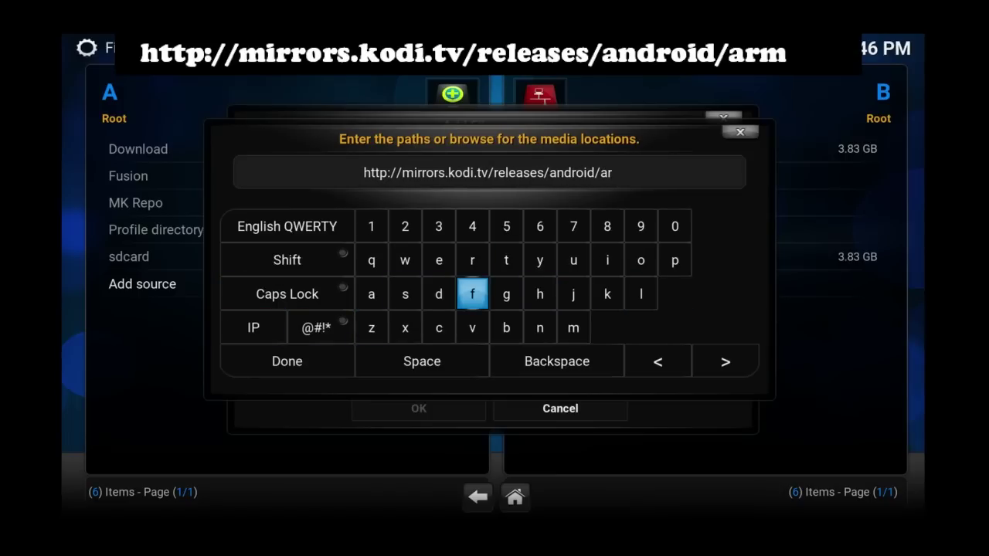
pyautogui.press('Down')
pyautogui.press('Right')
pyautogui.press('Right')
pyautogui.press('Right')
pyautogui.press('Return')
pyautogui.press('Down')
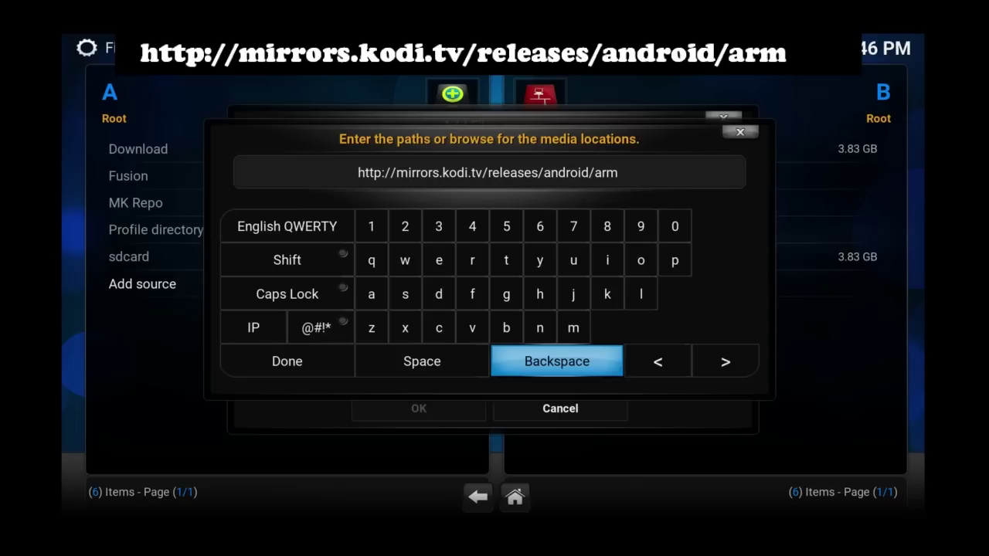
pyautogui.press('Left')
pyautogui.press('Left')
# Accept the mirror path and start replacing the default source name 'arm'
pyautogui.press('Return')
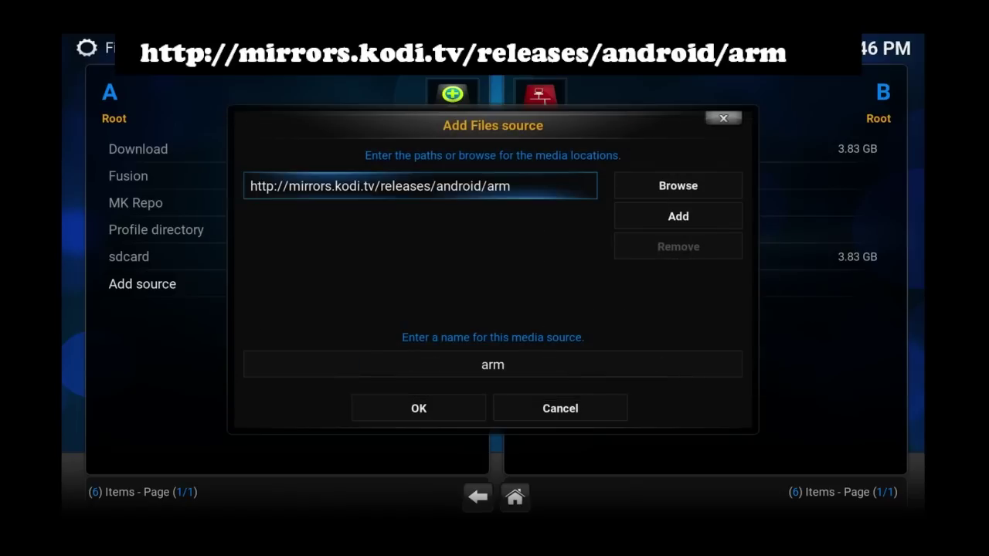
pyautogui.click(494, 364)
pyautogui.press('Return')
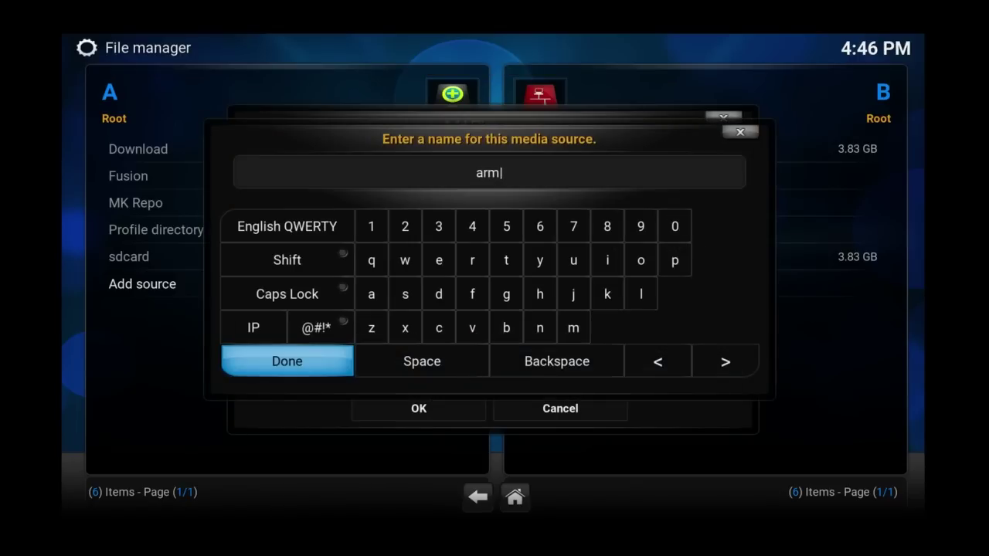
pyautogui.press('Right')
pyautogui.press('Right')
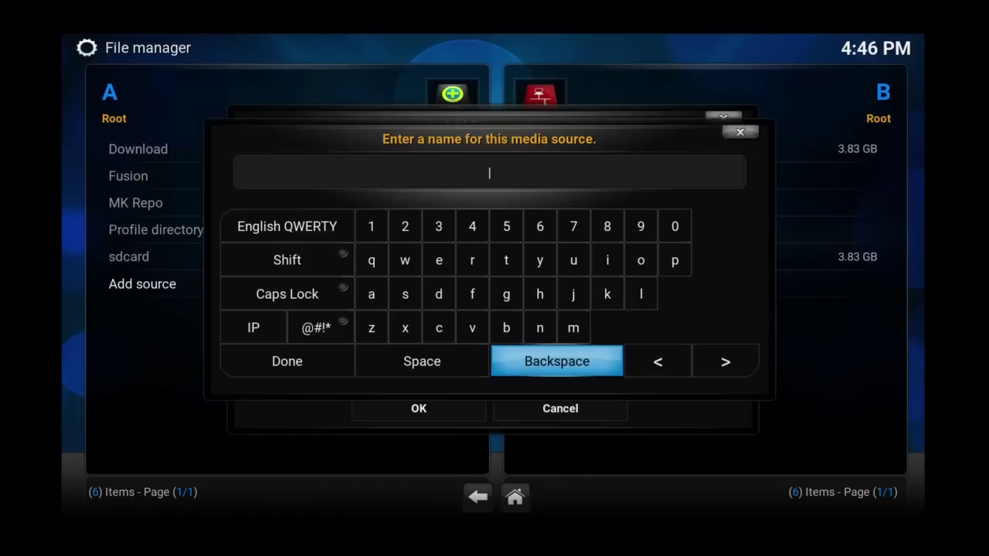
# Spell 'update' as the source name on the on-screen keyboard
pyautogui.press('Up')
pyautogui.press('Left')
pyautogui.press('Up')
pyautogui.press('Up')
pyautogui.press('Right')
pyautogui.press('Right')
pyautogui.press('Right')
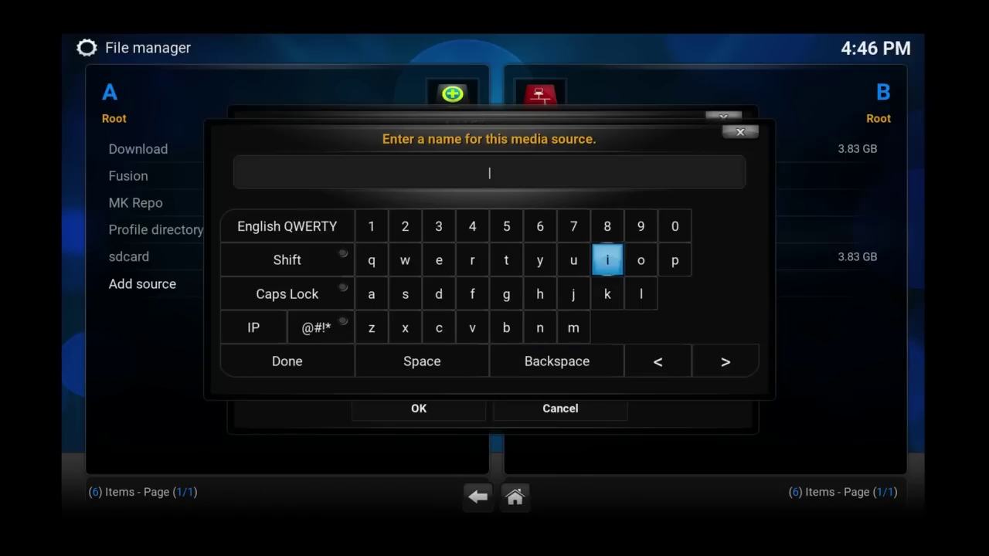
pyautogui.press('Left')
pyautogui.press('Return')
pyautogui.press('Right')
pyautogui.press('Right')
pyautogui.press('Right')
pyautogui.press('Down')
pyautogui.press('Left')
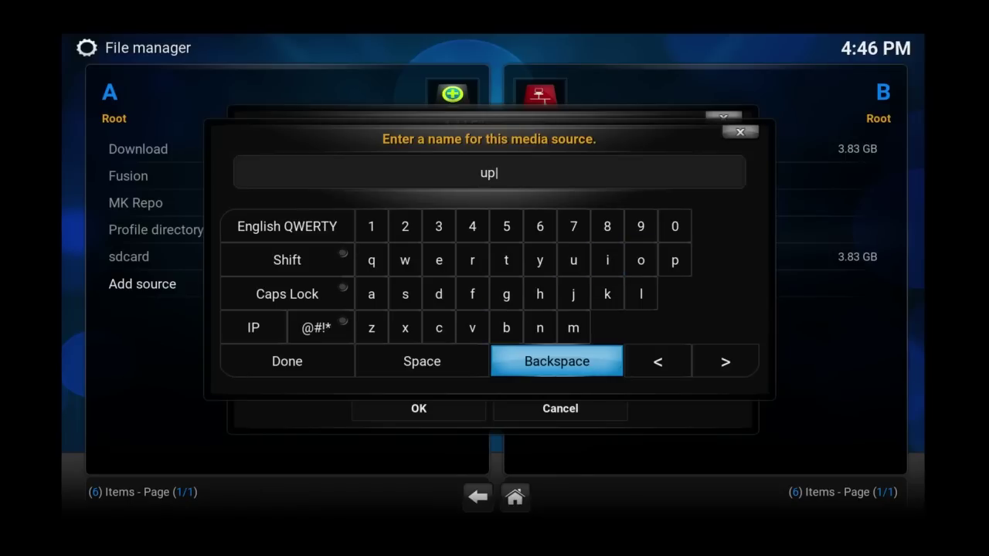
pyautogui.press('Up')
pyautogui.press('Left')
pyautogui.press('Left')
pyautogui.press('Left')
pyautogui.press('Right')
pyautogui.press('Up')
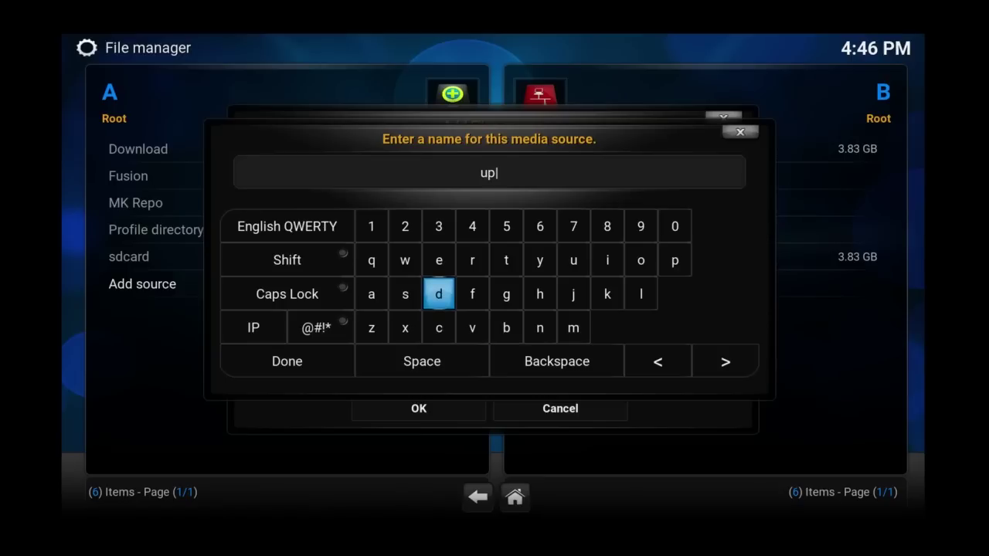
pyautogui.press('Return')
pyautogui.press('Left')
pyautogui.press('Left')
pyautogui.press('Return')
pyautogui.press('Up')
pyautogui.press('Right')
pyautogui.press('Right')
pyautogui.press('Right')
pyautogui.press('Right')
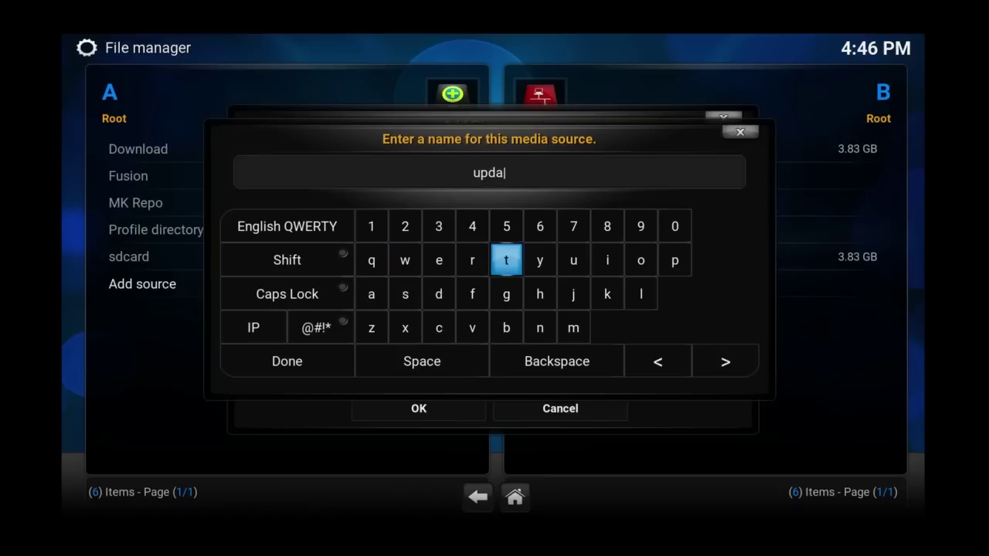
pyautogui.press('Return')
pyautogui.press('Left')
pyautogui.press('Left')
pyautogui.press('Return')
pyautogui.press('Down')
# Accept the name 'update' and save the new source
pyautogui.press('Down')
pyautogui.press('Down')
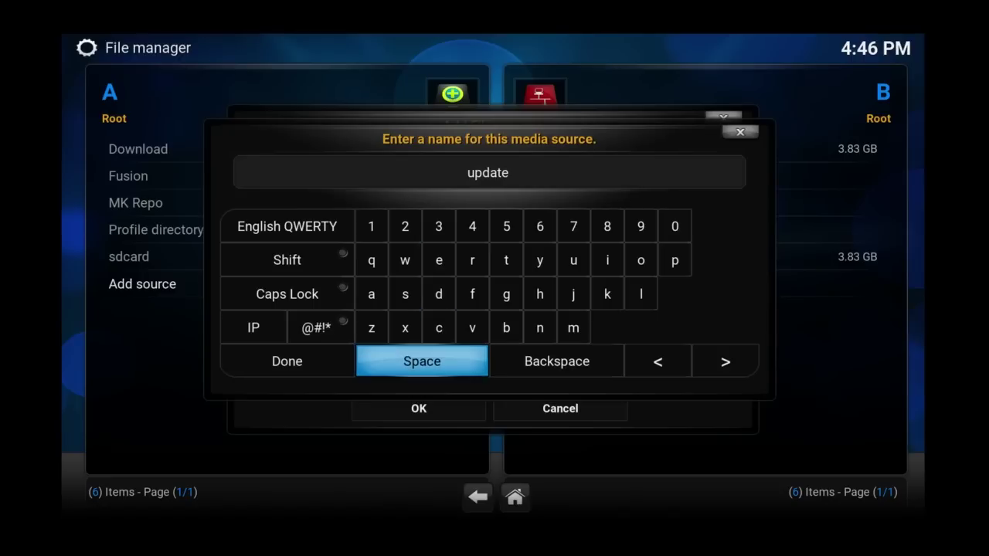
pyautogui.press('Left')
pyautogui.press('Up')
pyautogui.press('Down')
pyautogui.press('Return')
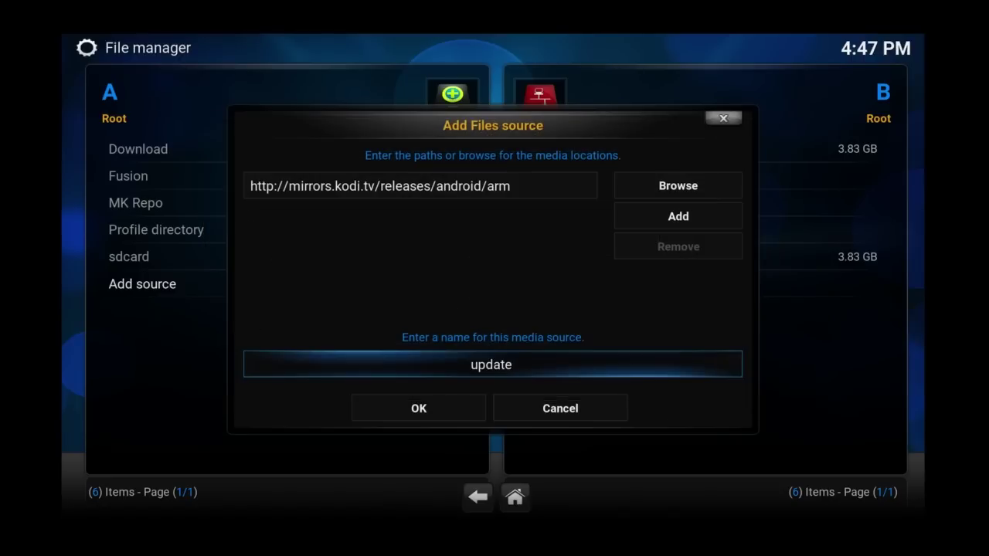
pyautogui.press('Down')
pyautogui.press('Return')
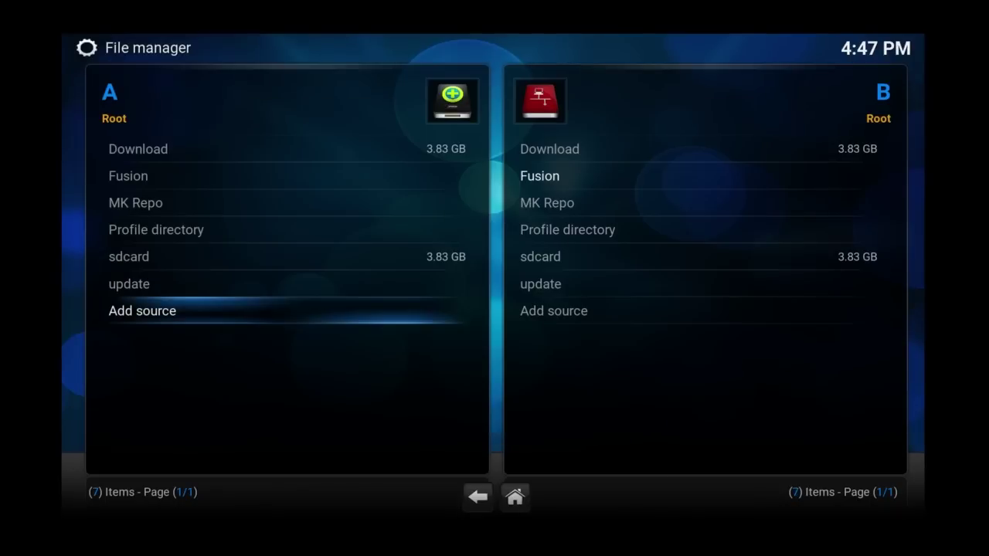
# Open the update source in pane A and Download in pane B, then select the 15.2 apk
pyautogui.press('Up')
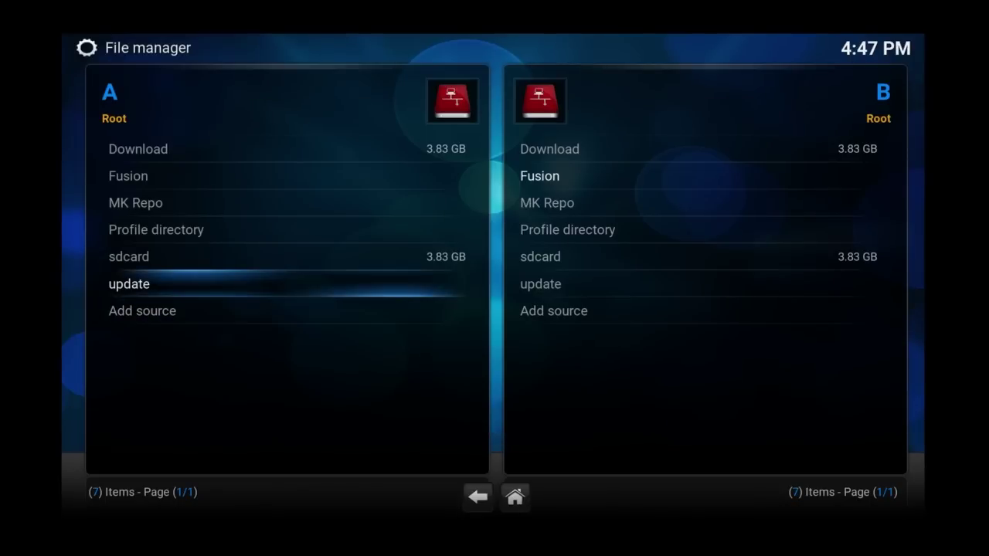
pyautogui.press('Return')
pyautogui.press('Right')
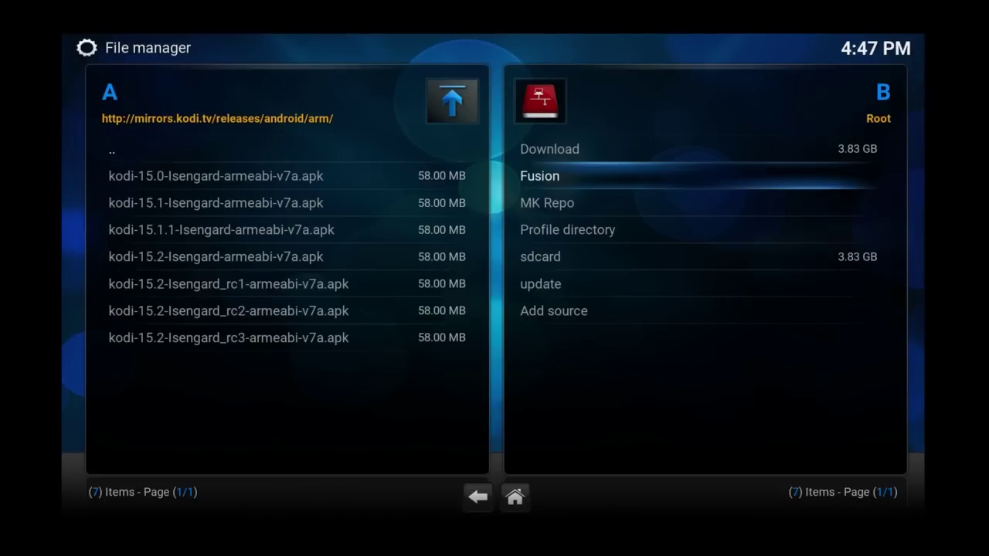
pyautogui.press('Up')
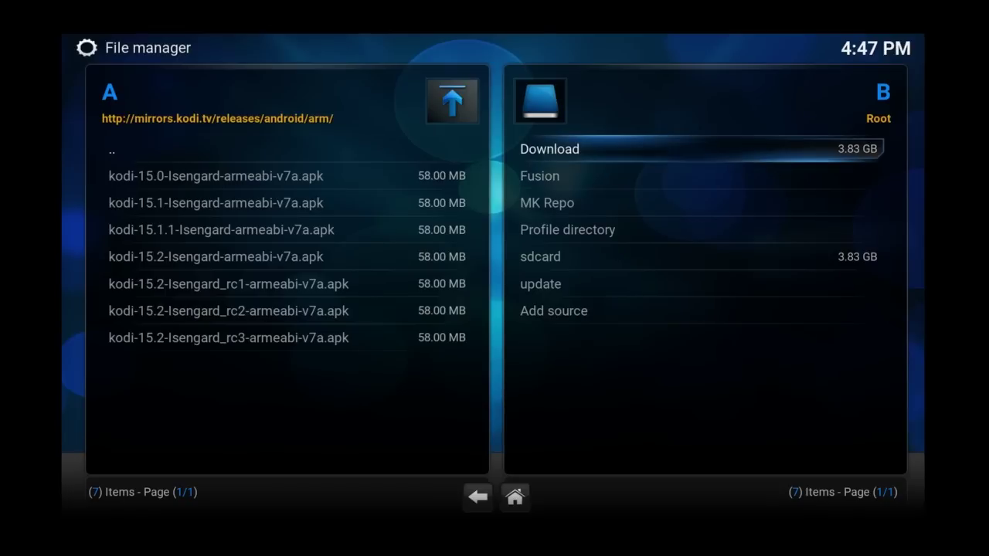
pyautogui.press('Return')
pyautogui.press('Left')
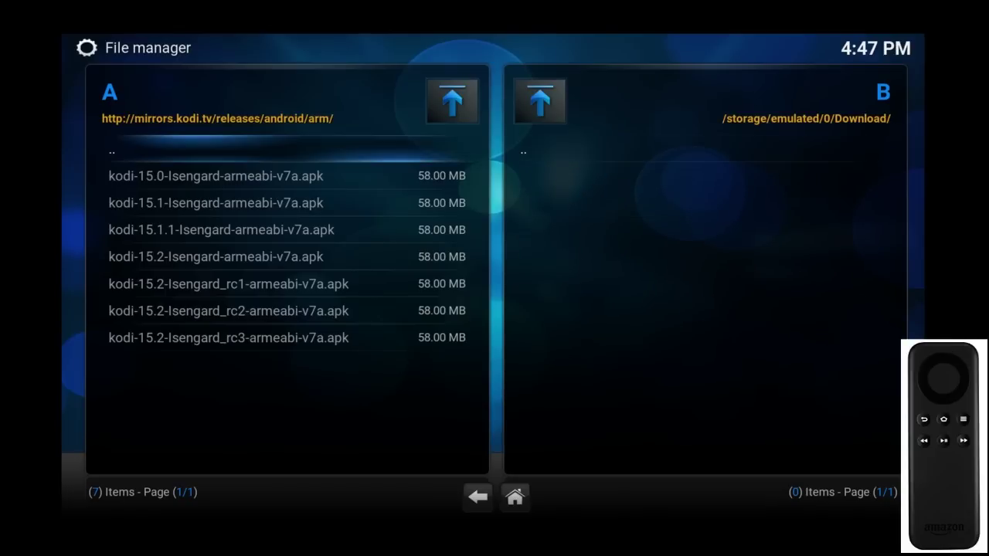
pyautogui.press('Down')
pyautogui.press('Down')
pyautogui.press('Down')
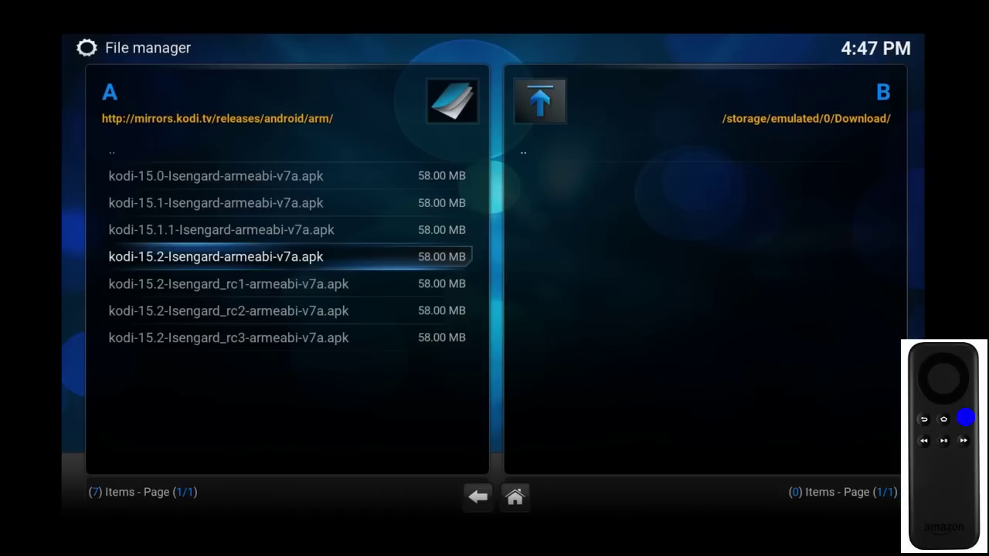
# Copy kodi-15.2-Isengard-armeabi-v7a.apk into Download and confirm with Yes
pyautogui.press('c')
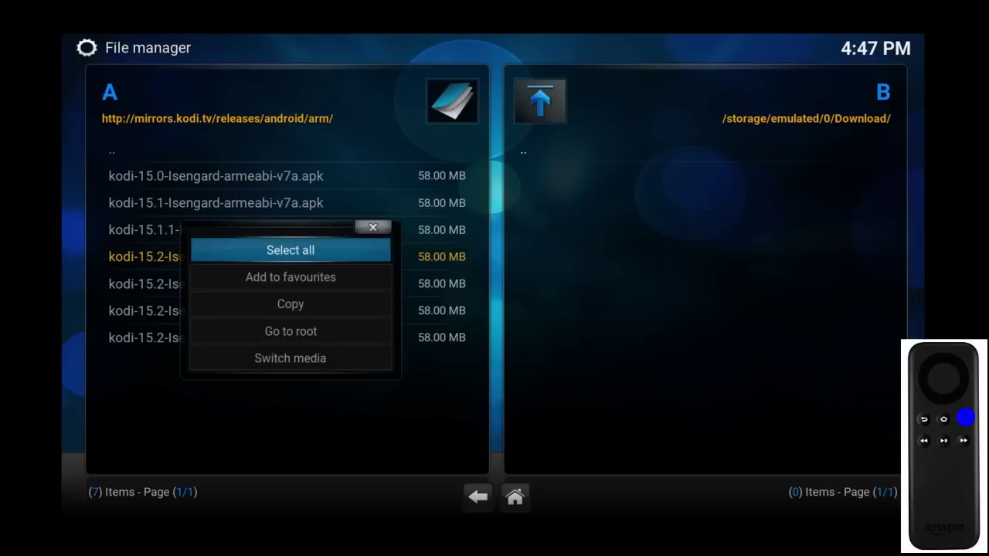
pyautogui.press('Down')
pyautogui.press('Down')
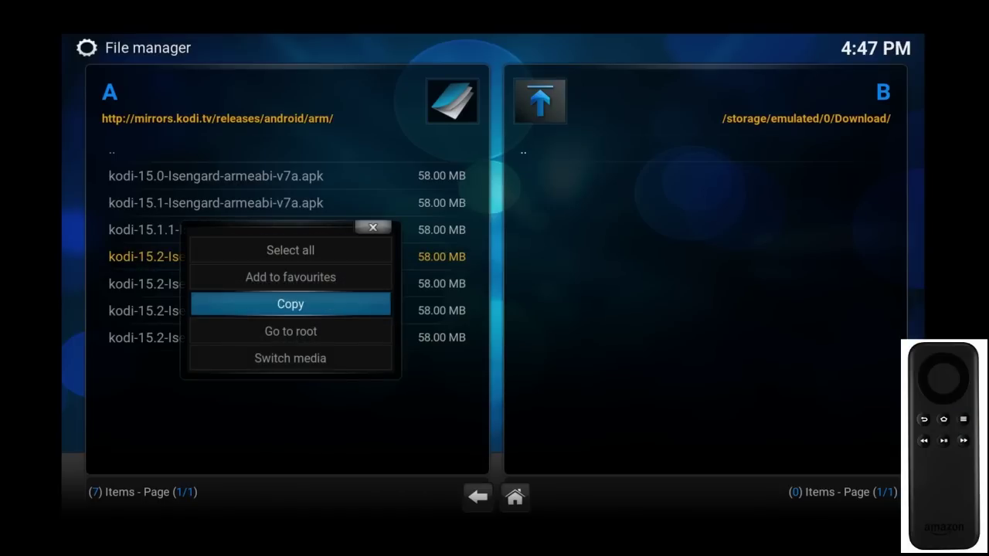
pyautogui.press('Return')
pyautogui.press('Left')
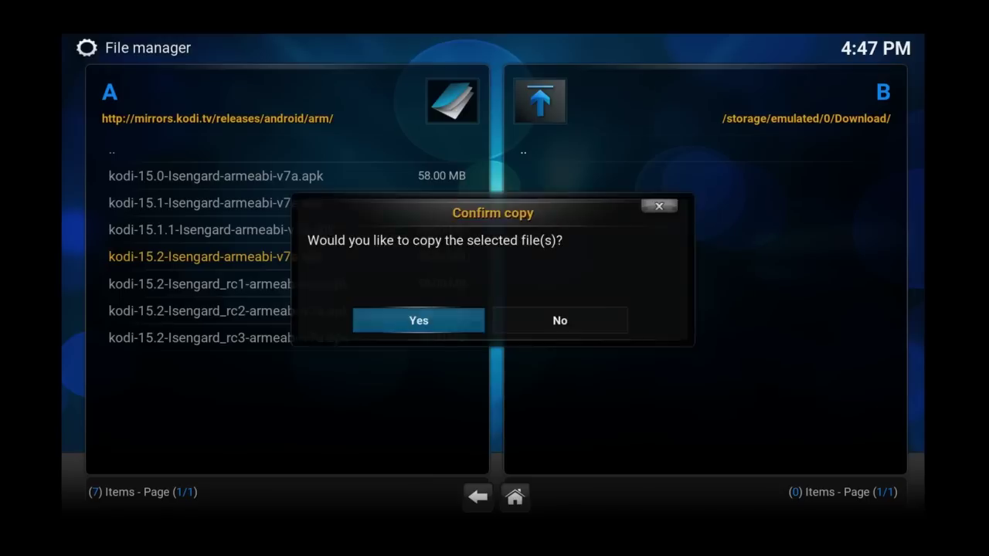
pyautogui.press('Return')
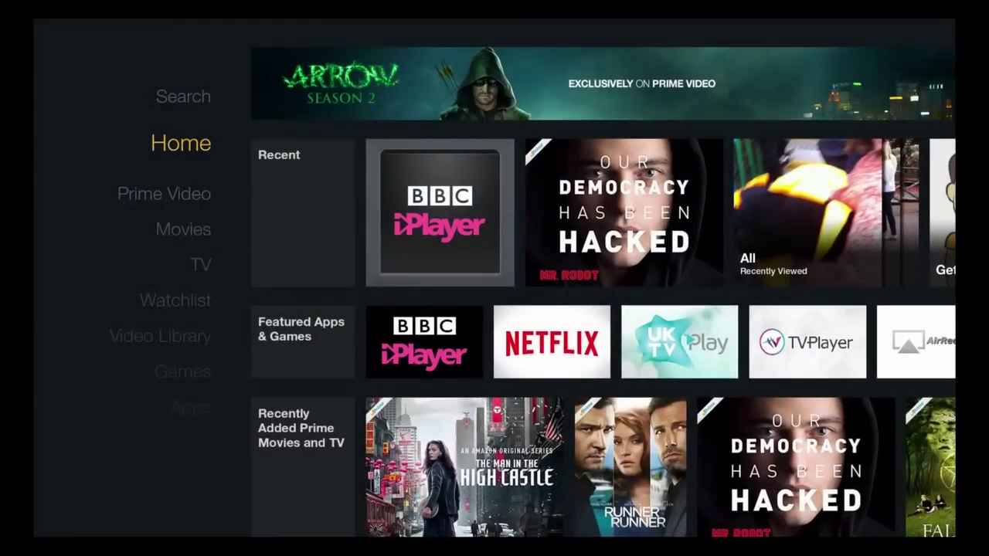
# Check that Kodi shows version 15.1 under Settings > Applications > Manage Installed Applications
pyautogui.press('Down')
pyautogui.press('Down')
pyautogui.press('Down')
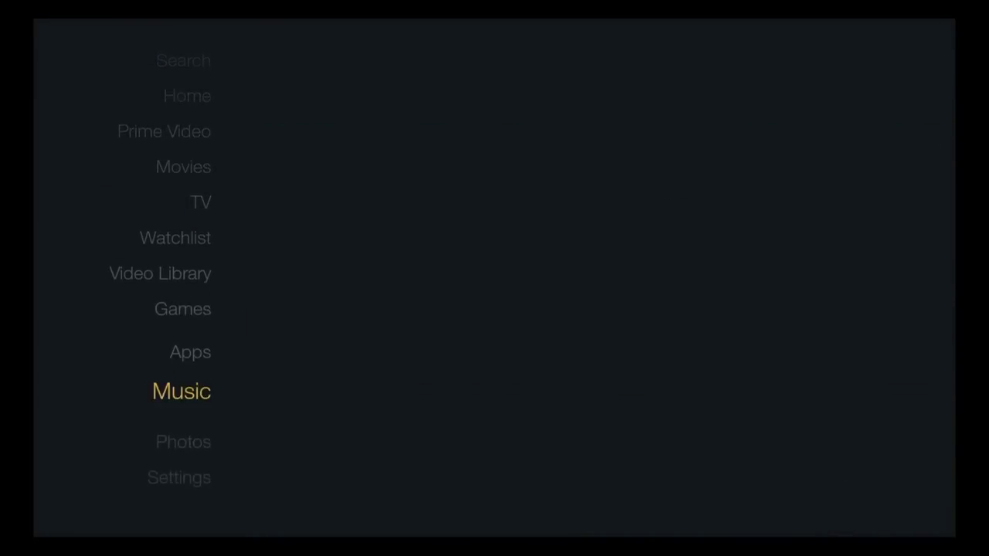
pyautogui.press('Right')
pyautogui.press('Right')
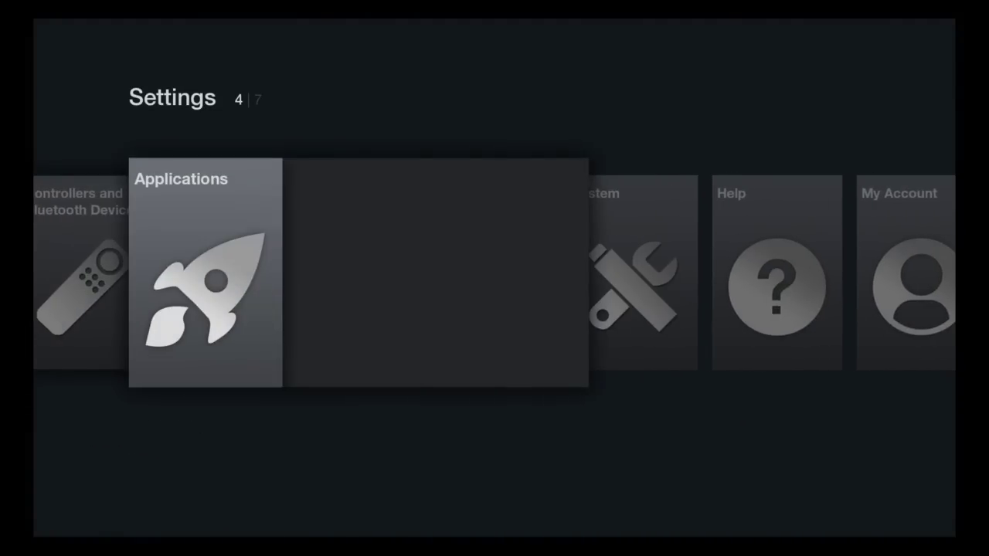
pyautogui.press('Down')
pyautogui.press('Down')
pyautogui.press('Down')
pyautogui.press('Return')
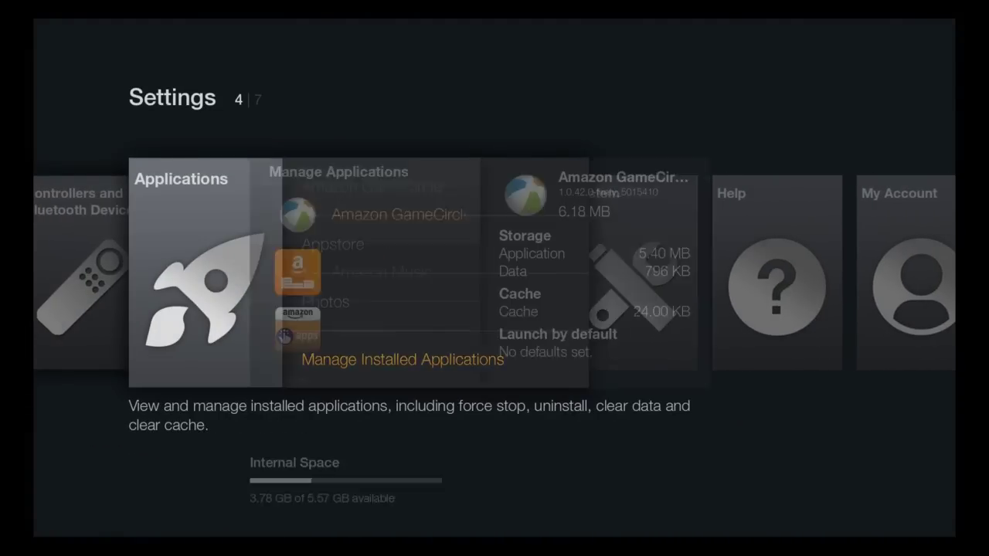
pyautogui.press('Down')
pyautogui.press('Down')
pyautogui.press('Down')
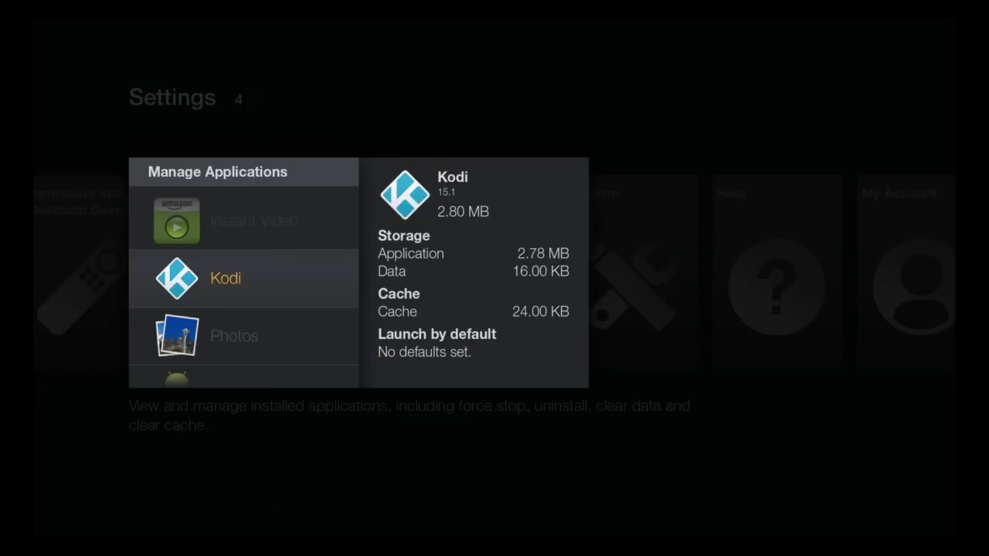
pyautogui.press('Return')
pyautogui.press('Down')
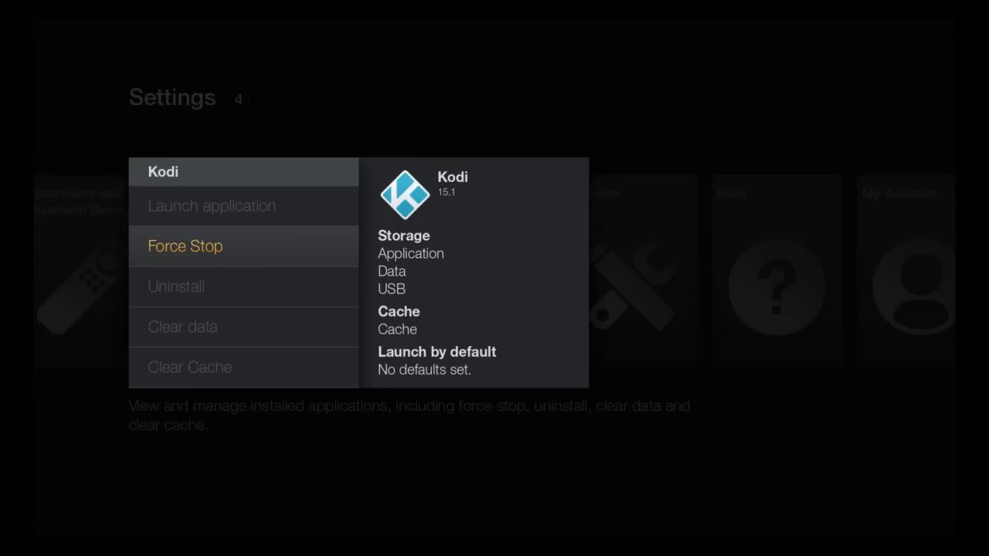
# Back out of Settings to the Search section
pyautogui.press('Escape')
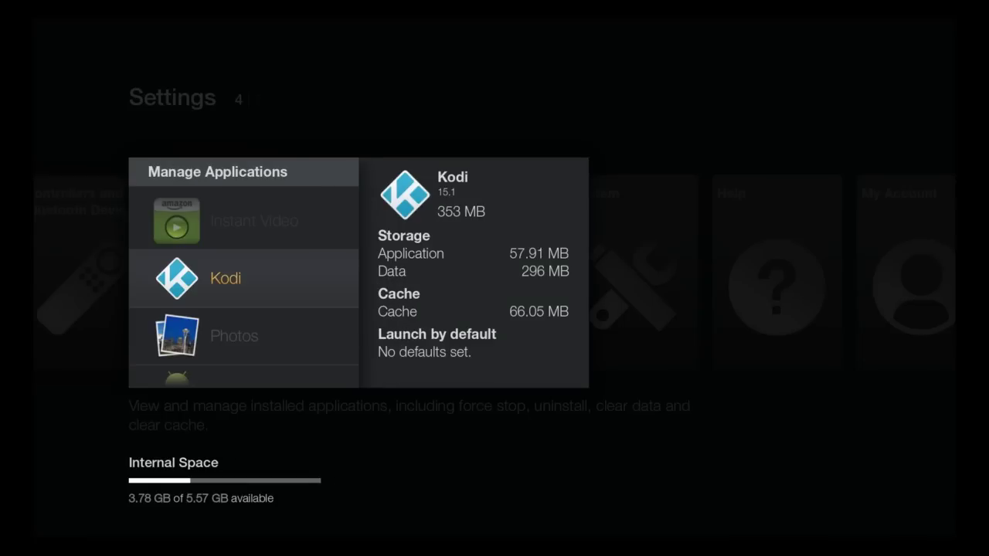
pyautogui.press('Escape')
pyautogui.press('Escape')
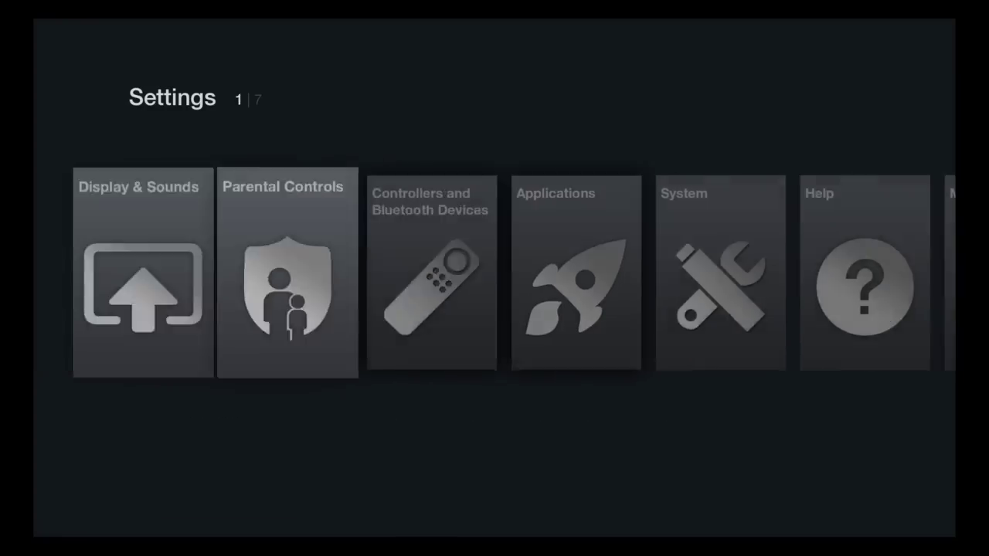
pyautogui.press('Up')
pyautogui.press('Up')
pyautogui.press('Up')
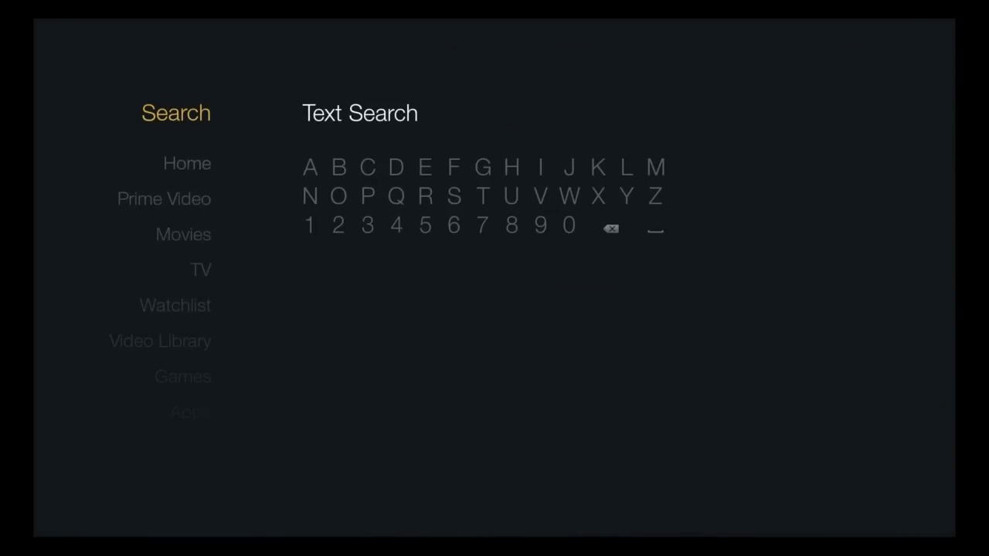
# Enter 'File ' on the Text Search keyboard
pyautogui.press('Right')
pyautogui.press('Down')
pyautogui.press('Up')
pyautogui.press('Right')
pyautogui.press('Right')
pyautogui.press('Right')
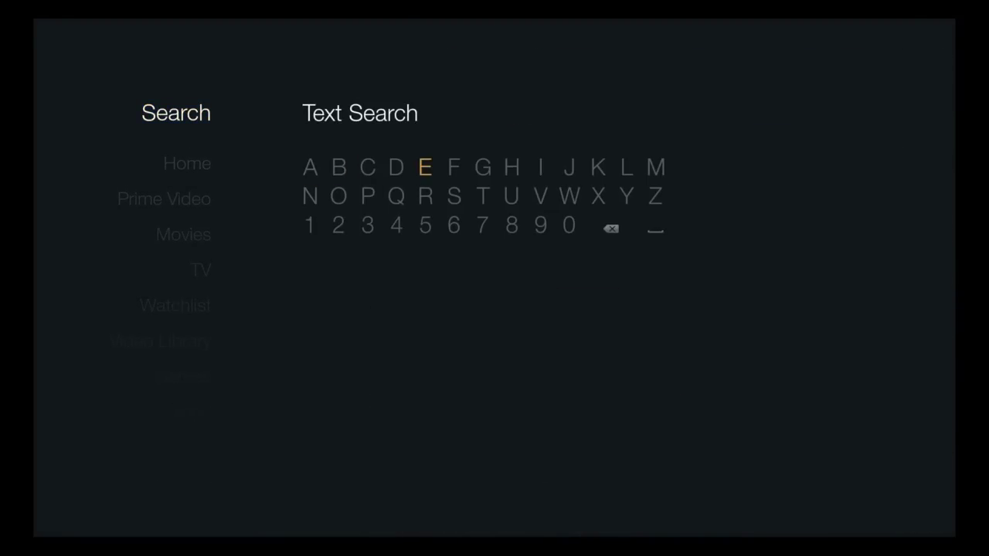
pyautogui.press('Return')
pyautogui.press('Right')
pyautogui.press('Right')
pyautogui.press('Right')
pyautogui.press('Return')
pyautogui.press('Right')
pyautogui.press('Right')
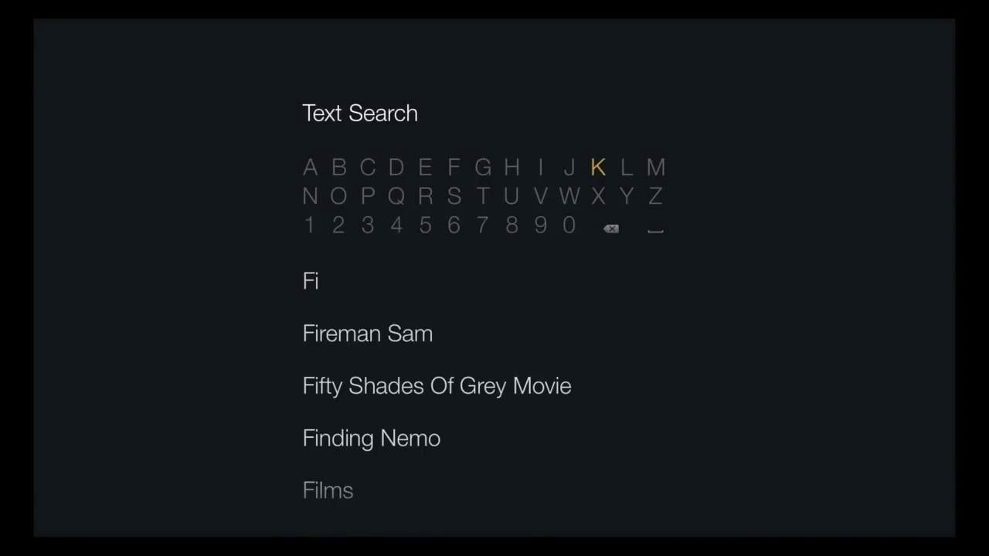
pyautogui.press('Right')
pyautogui.press('Return')
pyautogui.press('Left')
pyautogui.press('Left')
pyautogui.press('Left')
pyautogui.press('Return')
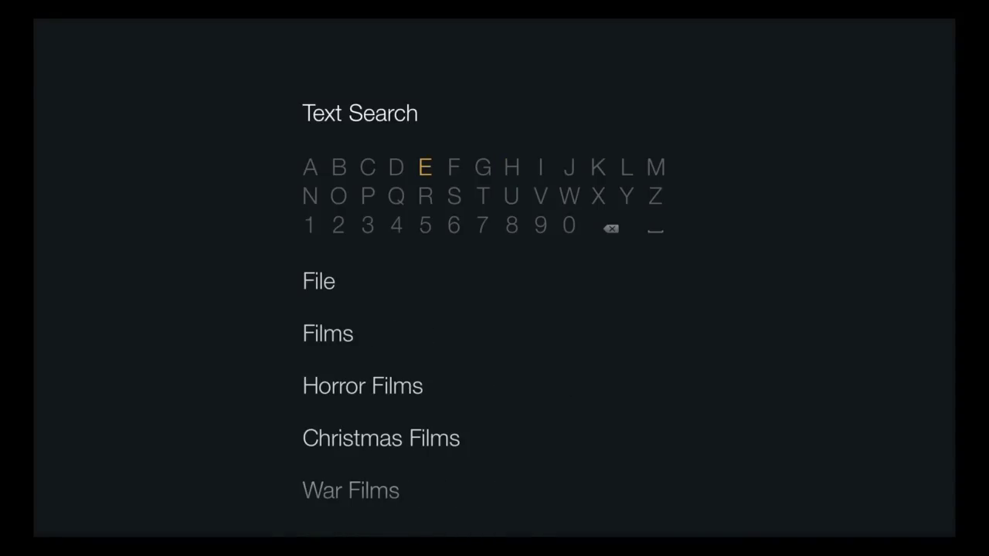
pyautogui.press('Down')
pyautogui.press('Down')
pyautogui.press('Left')
pyautogui.press('Left')
pyautogui.press('Left')
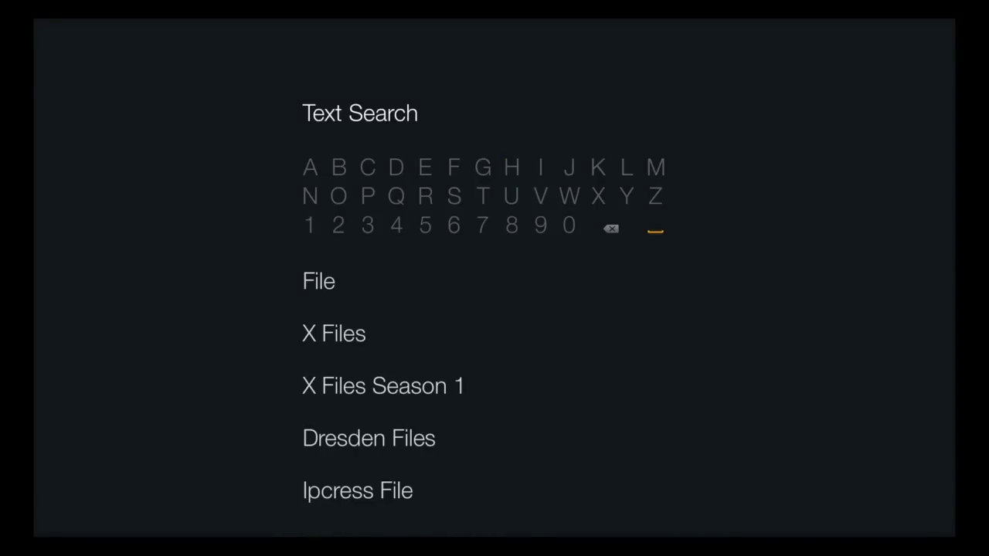
pyautogui.press('Return')
# Complete 'File Manager' and select its suggestion to show the app results
pyautogui.press('Right')
pyautogui.press('Up')
pyautogui.press('Left')
pyautogui.press('Up')
pyautogui.press('Right')
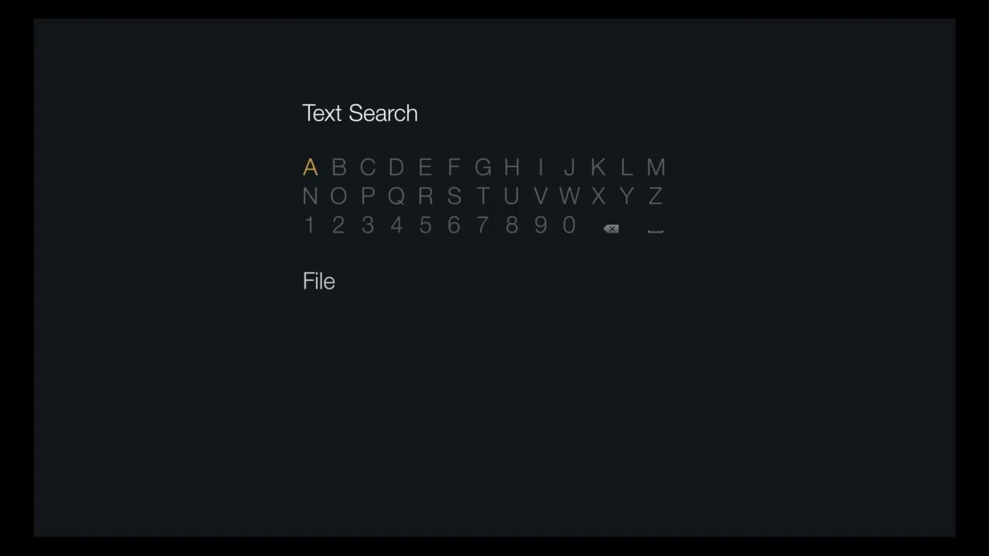
pyautogui.press('Left')
pyautogui.press('Return')
pyautogui.press('Right')
pyautogui.press('Left')
pyautogui.press('Right')
pyautogui.press('Return')
pyautogui.press('Down')
pyautogui.press('Return')
pyautogui.press('Up')
pyautogui.press('Right')
pyautogui.press('Right')
pyautogui.press('Right')
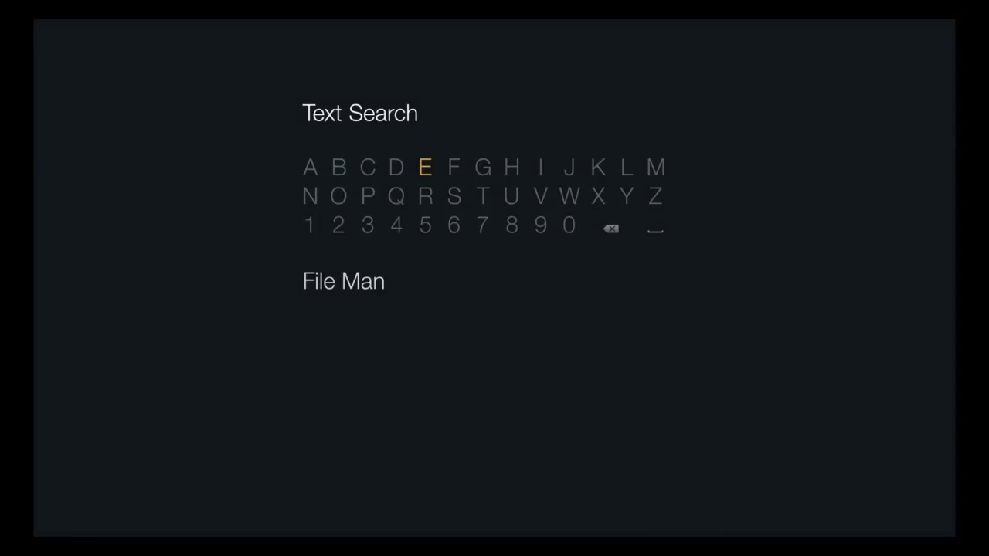
pyautogui.press('Left')
pyautogui.press('Left')
pyautogui.press('Left')
pyautogui.press('Return')
pyautogui.press('Right')
pyautogui.press('Right')
pyautogui.press('Right')
pyautogui.press('Right')
pyautogui.press('Right')
pyautogui.press('Return')
pyautogui.press('Left')
pyautogui.press('Left')
pyautogui.press('Return')
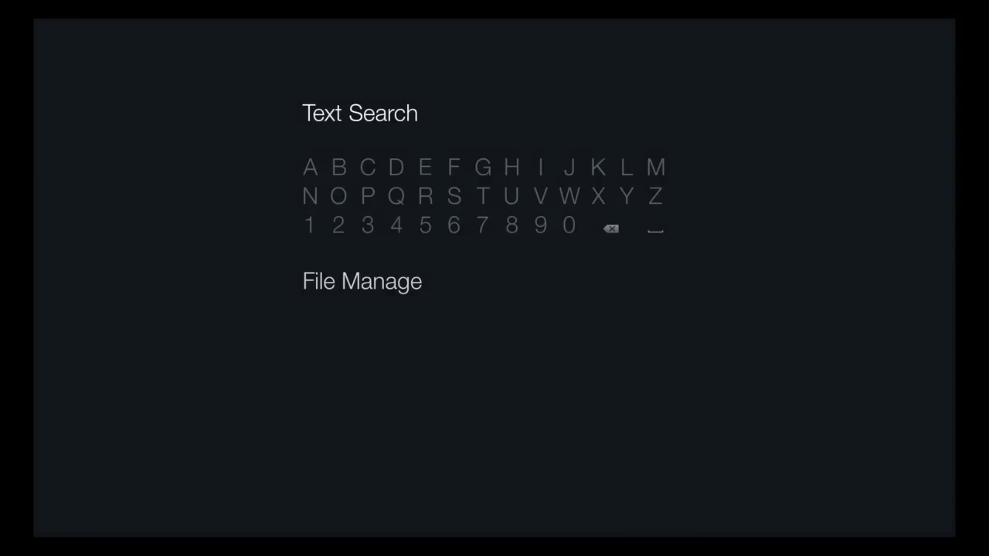
pyautogui.press('Down')
pyautogui.press('Return')
pyautogui.press('Down')
pyautogui.press('Right')
pyautogui.press('Right')
pyautogui.press('Right')
pyautogui.press('Right')
pyautogui.press('Left')
pyautogui.press('Down')
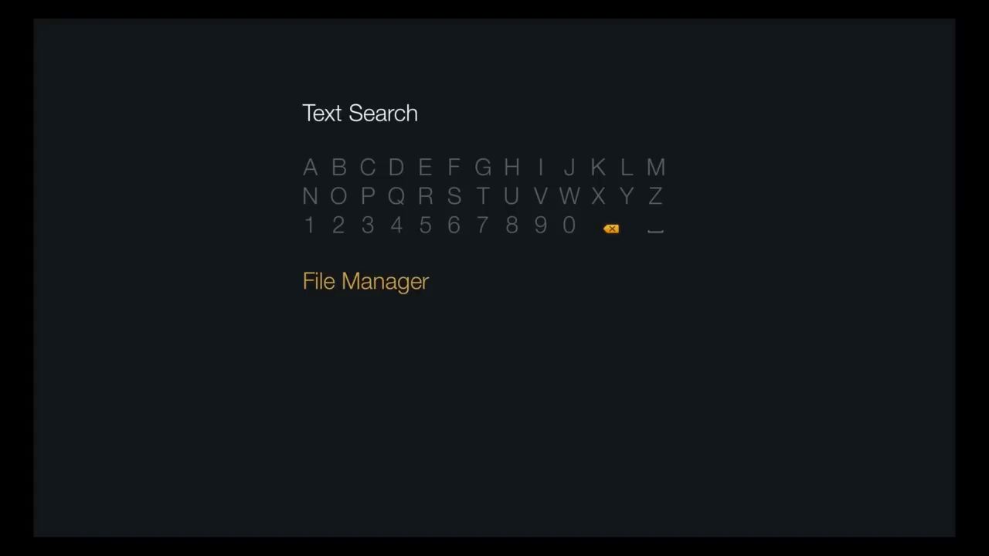
pyautogui.press('Return')
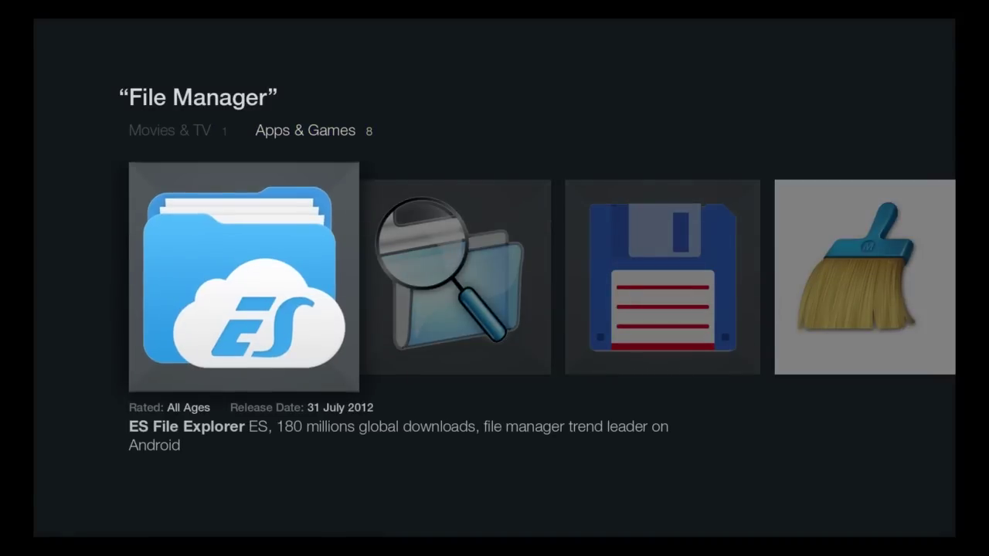
# Get ES File Explorer free from its Appstore page and open it once installed
pyautogui.press('Return')
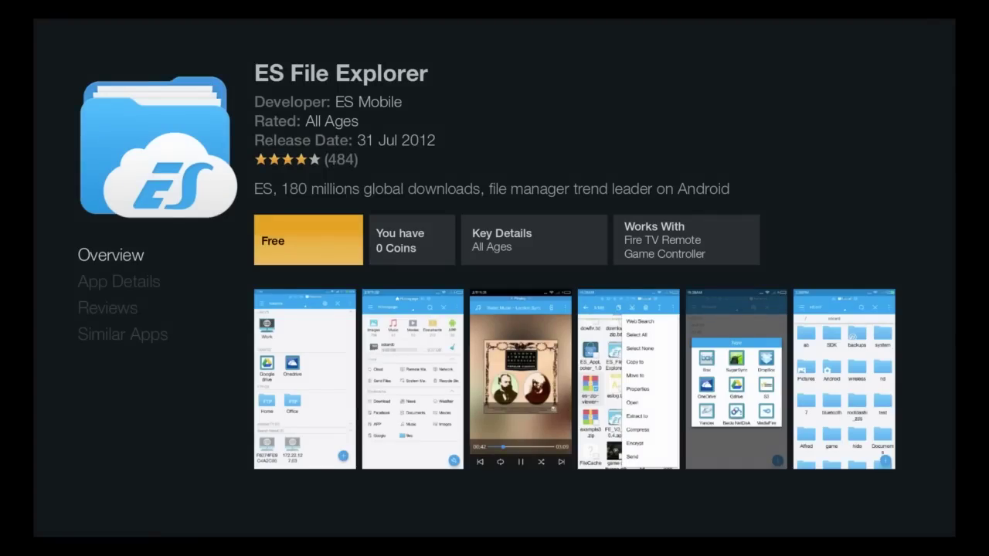
pyautogui.press('Return')
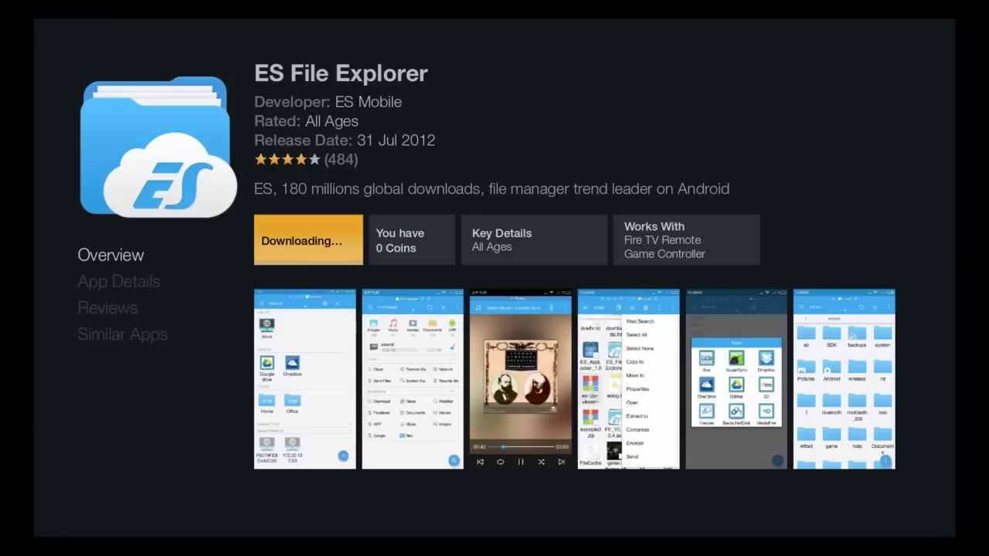
pyautogui.press('Right')
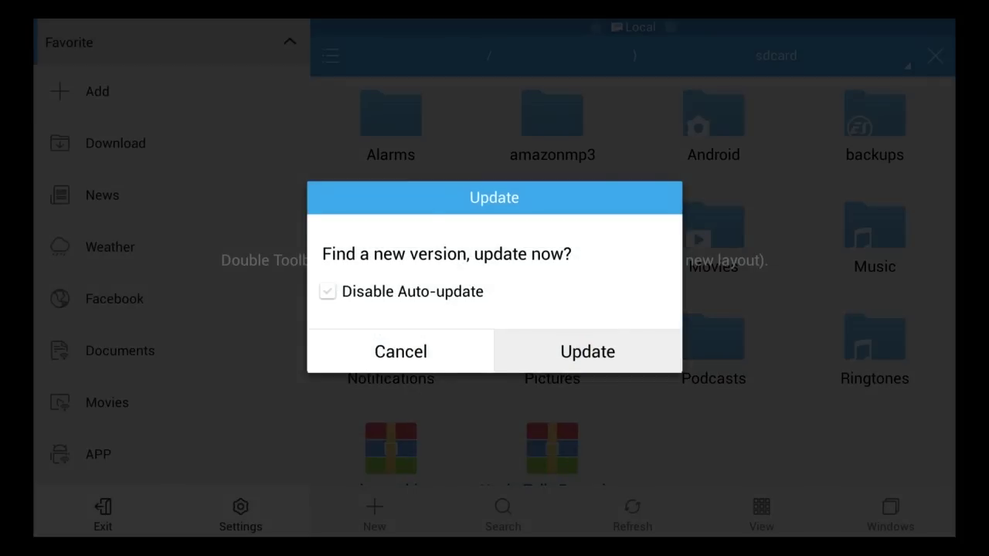
# Cancel the ES File Explorer update offer, dismiss the tips, and open Download from Favorites
pyautogui.press('Left')
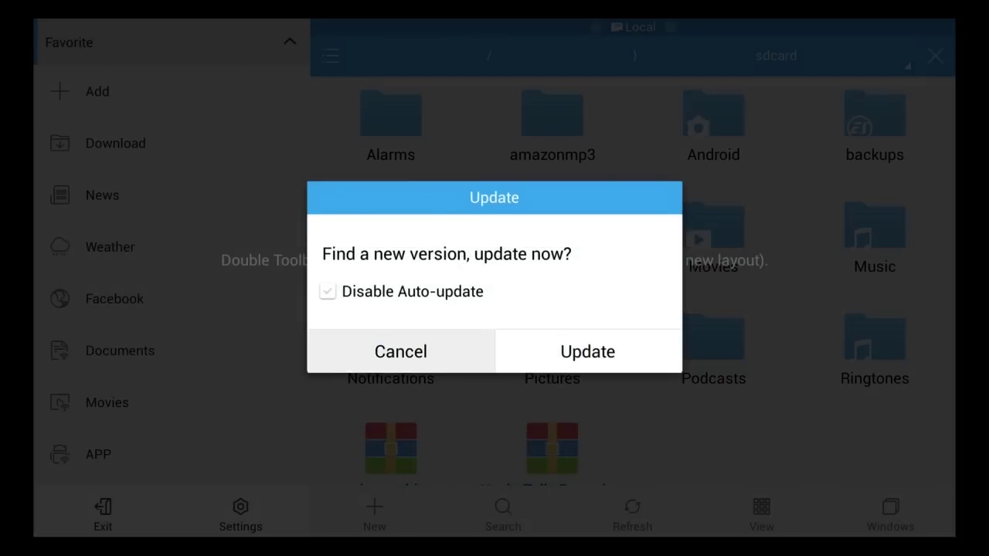
pyautogui.press('Return')
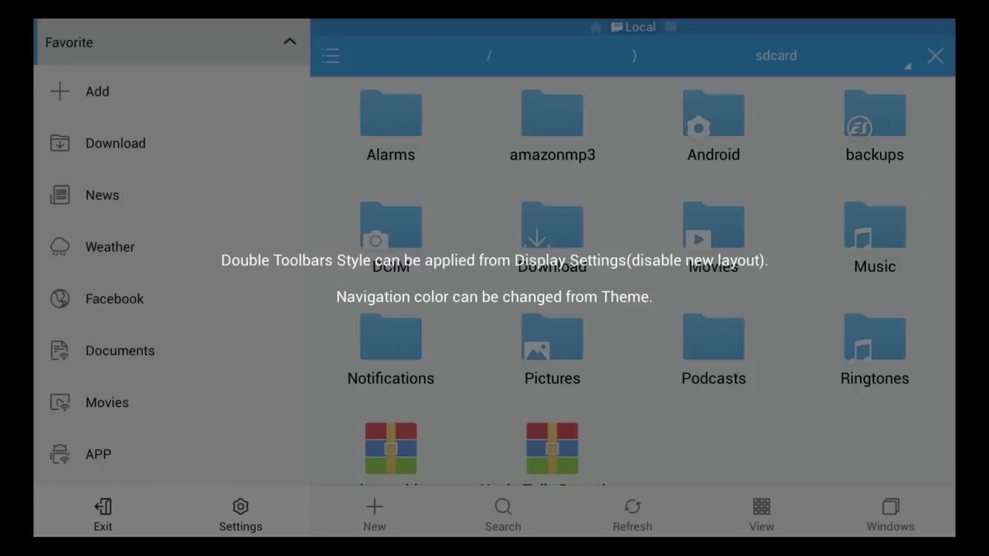
pyautogui.click(494, 278)
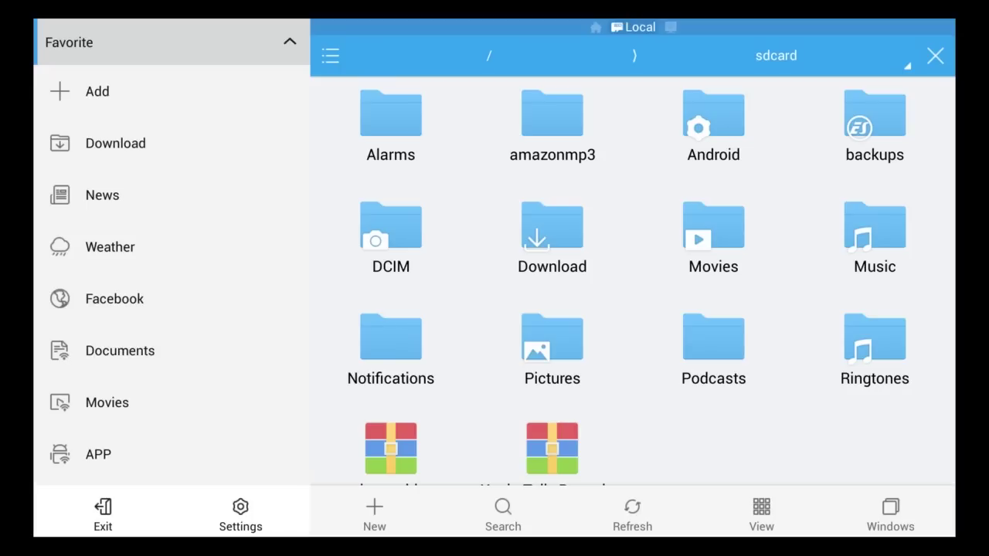
pyautogui.press('Down')
pyautogui.press('Down')
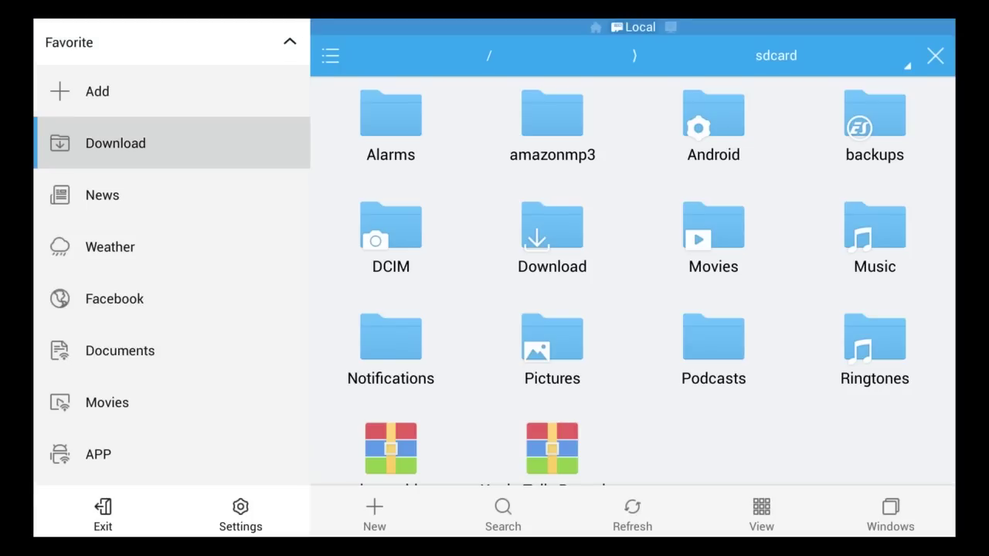
pyautogui.press('Return')
pyautogui.press('Right')
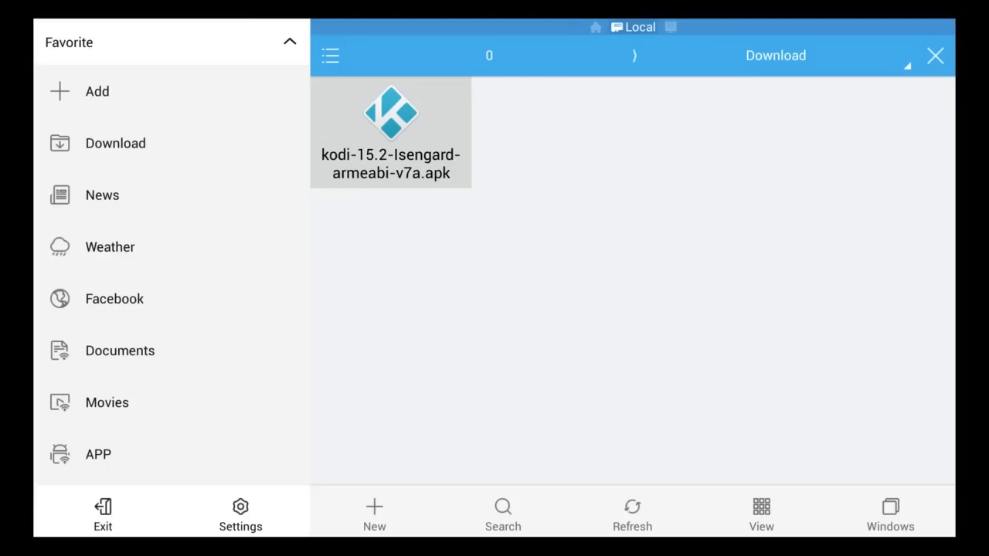
# Install kodi-15.2-Isengard-armeabi-v7a.apk over Kodi 15.1 and close the completion message
pyautogui.press('Return')
pyautogui.press('Down')
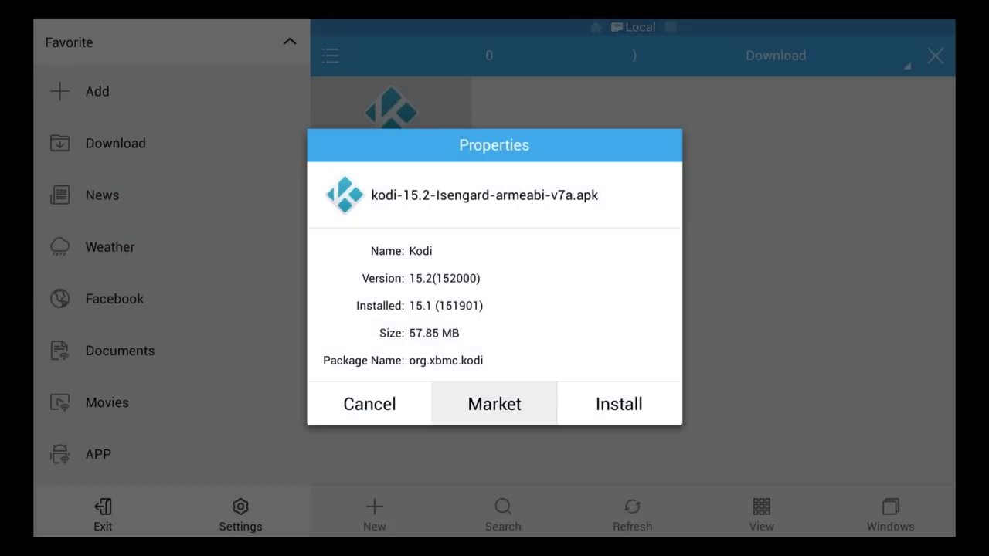
pyautogui.press('Right')
pyautogui.press('Return')
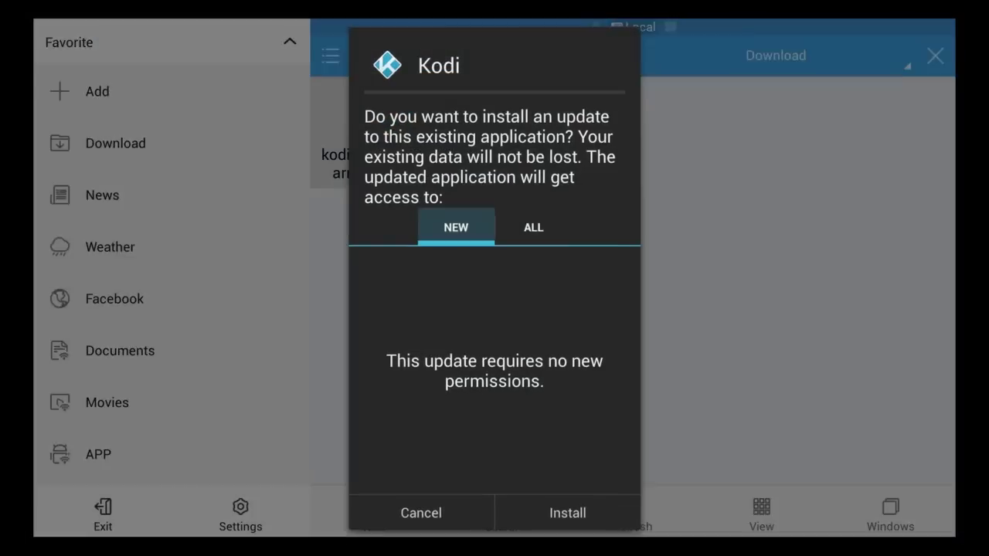
pyautogui.press('Down')
pyautogui.press('Down')
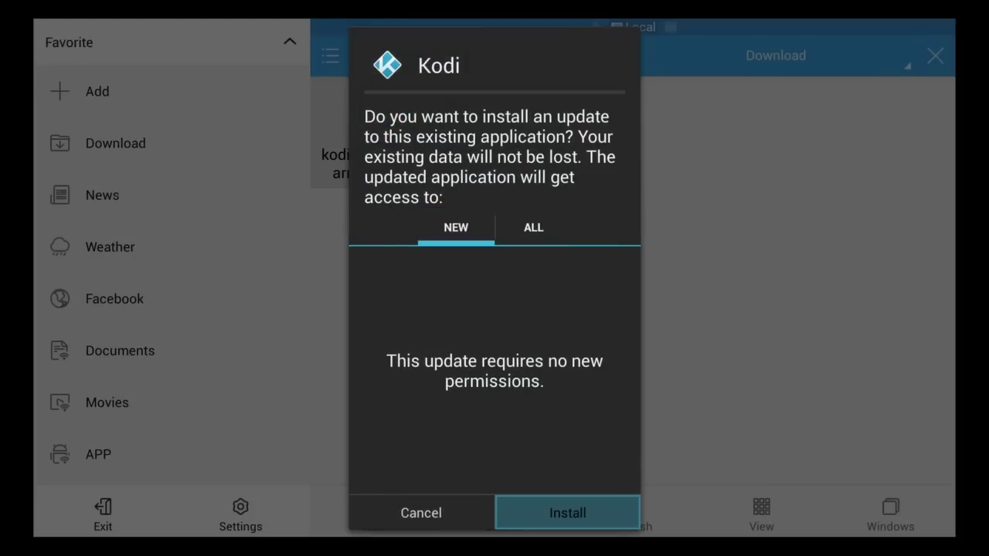
pyautogui.press('Return')
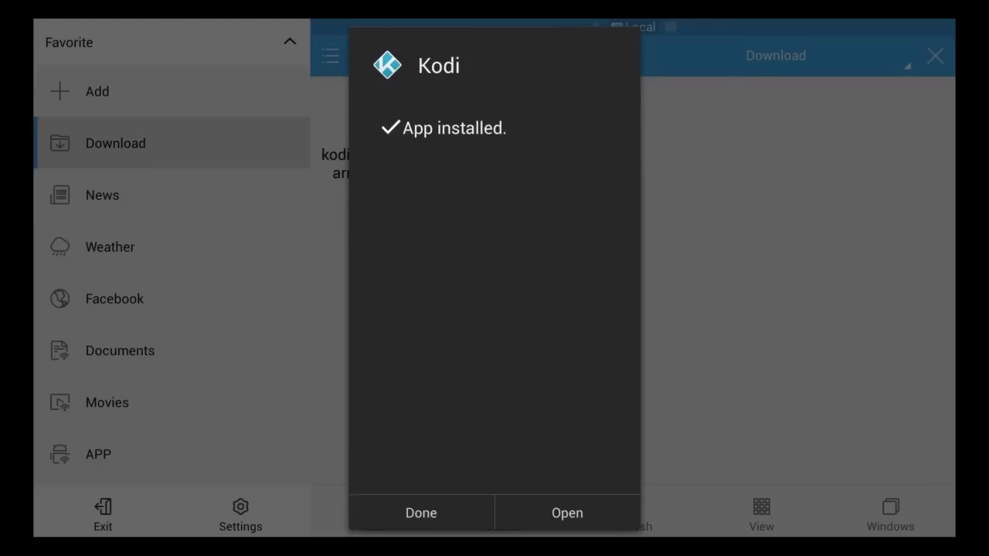
pyautogui.click(567, 513)
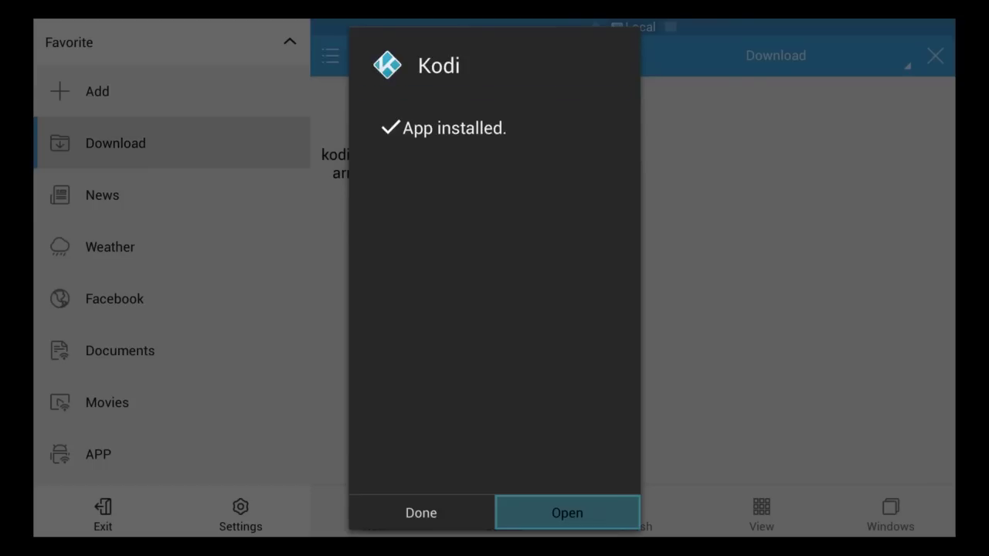
pyautogui.click(421, 513)
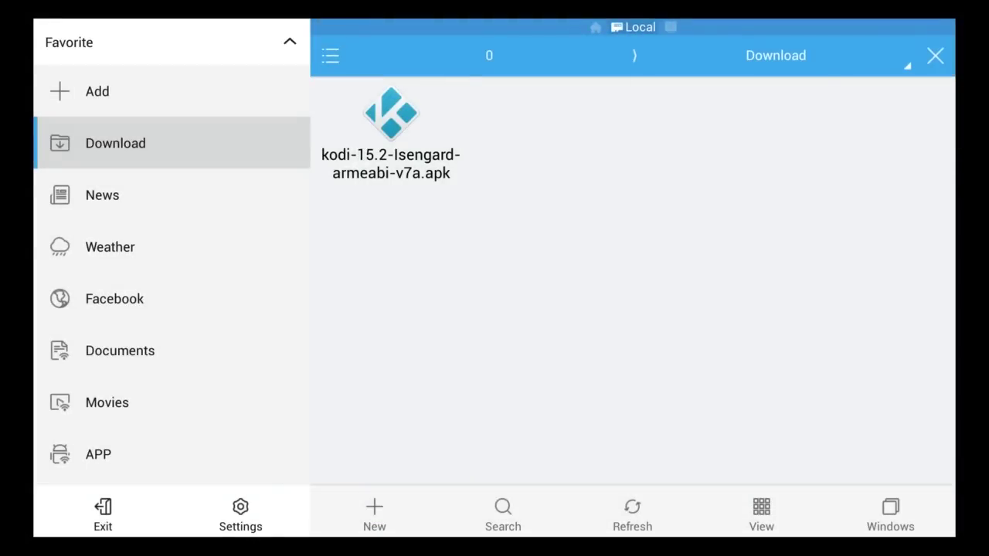
# Confirm the apk Properties show 15.2 installed, then cancel and toggle the side drawer
pyautogui.click(391, 131)
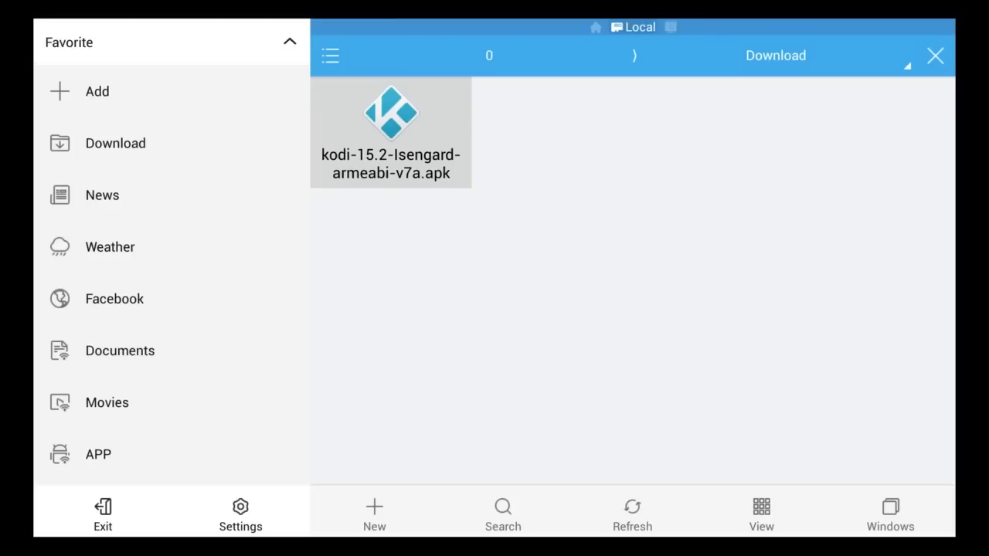
pyautogui.press('Return')
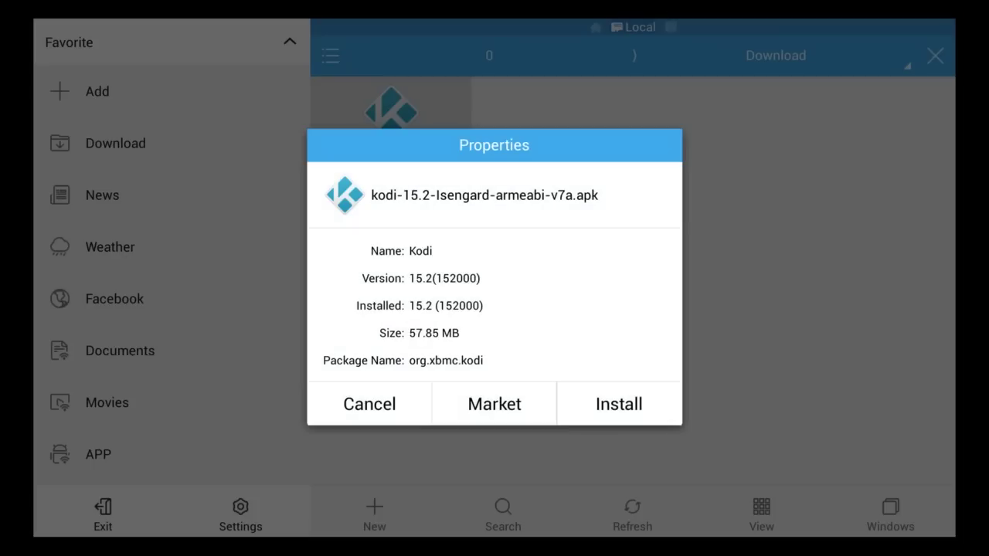
pyautogui.press('Escape')
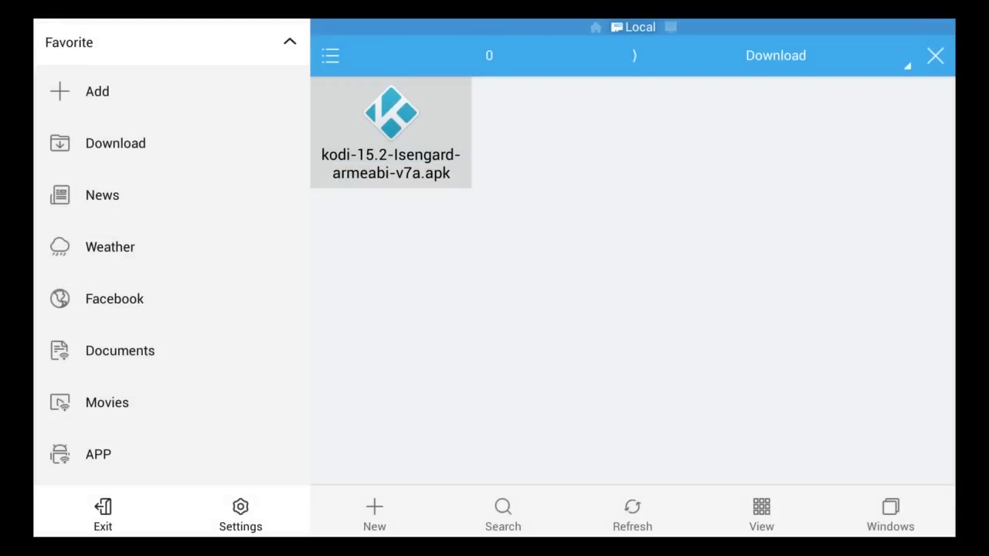
pyautogui.press('Escape')
pyautogui.click(148, 132)
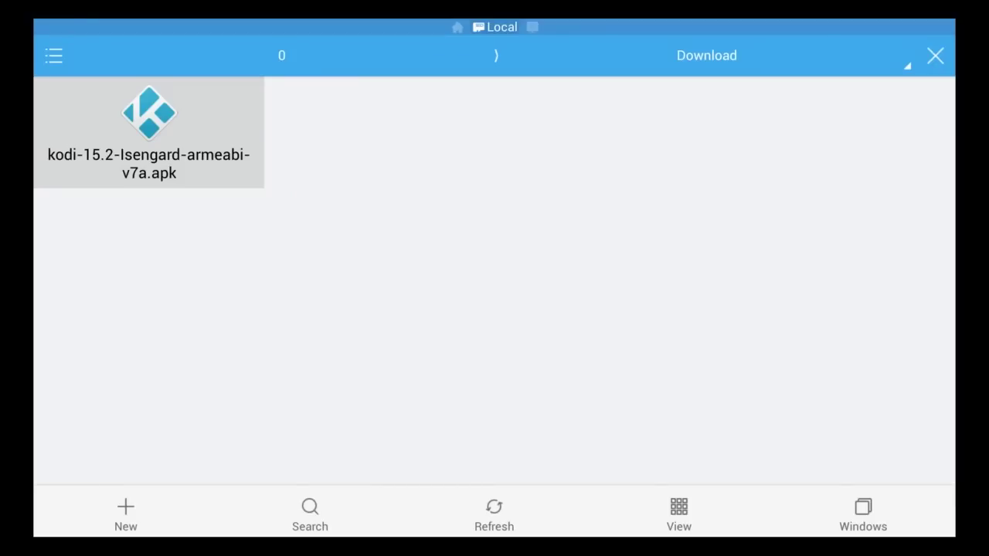
pyautogui.press('Left')
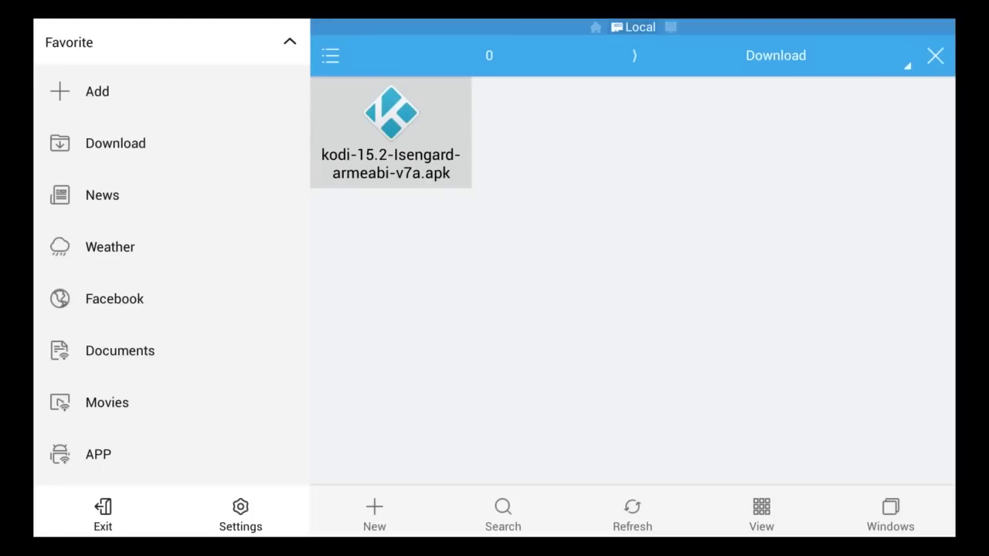
pyautogui.press('Left')
pyautogui.press('Right')
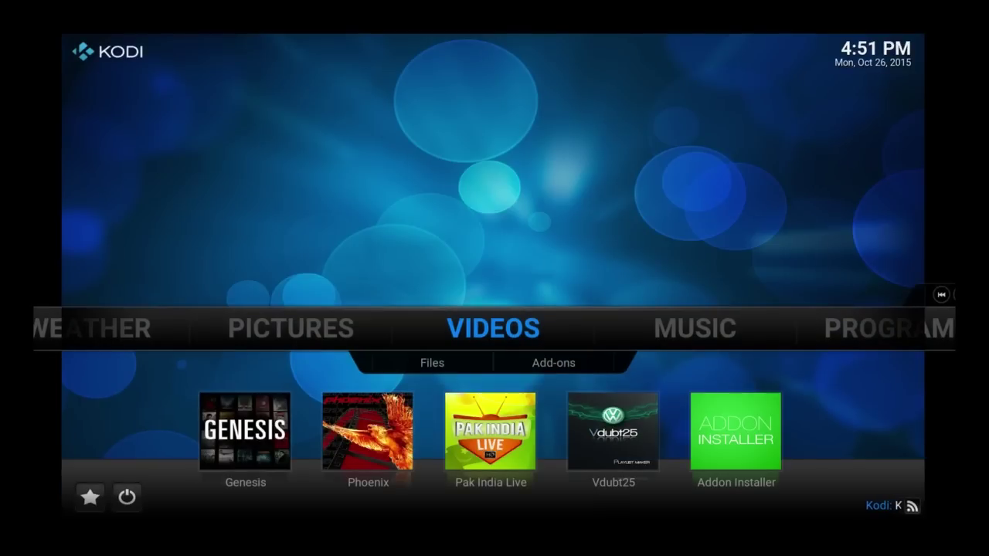
# Open Download in File manager's left pane and select the 15.2 apk
pyautogui.press('Right')
pyautogui.press('Right')
pyautogui.press('Right')
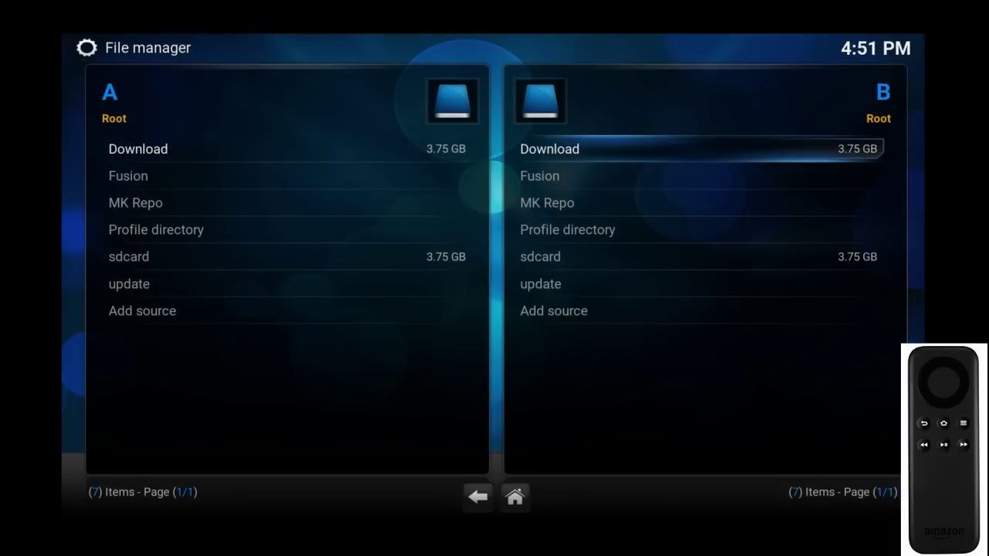
pyautogui.press('Left')
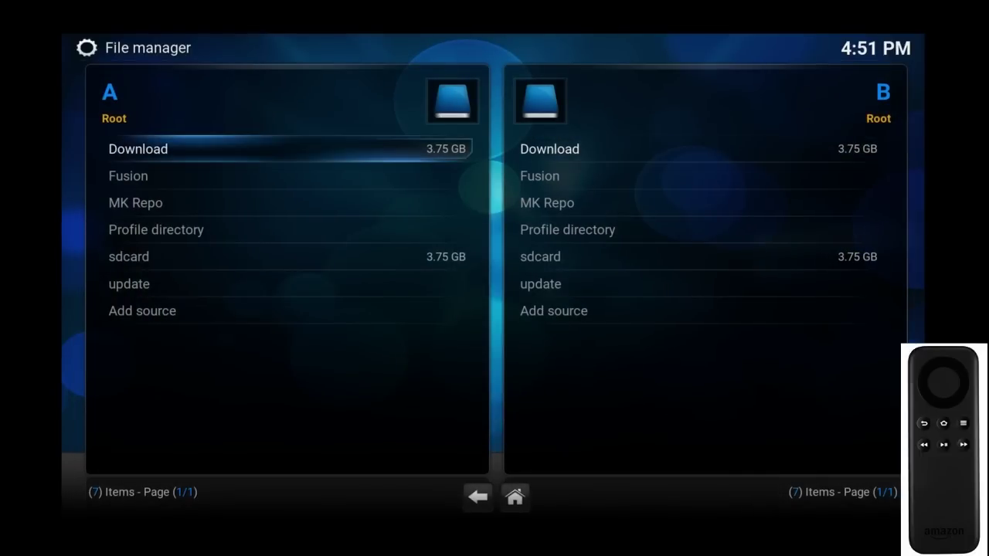
pyautogui.press('Return')
pyautogui.press('Down')
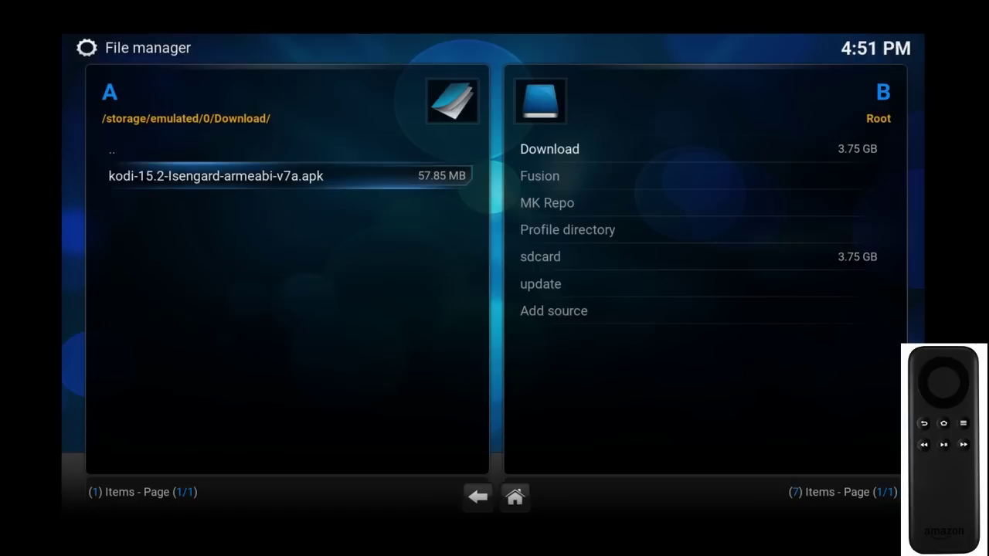
# Delete kodi-15.2-Isengard-armeabi-v7a.apk and confirm with Yes
pyautogui.press('c')
pyautogui.press('Down')
pyautogui.press('Down')
pyautogui.press('Return')
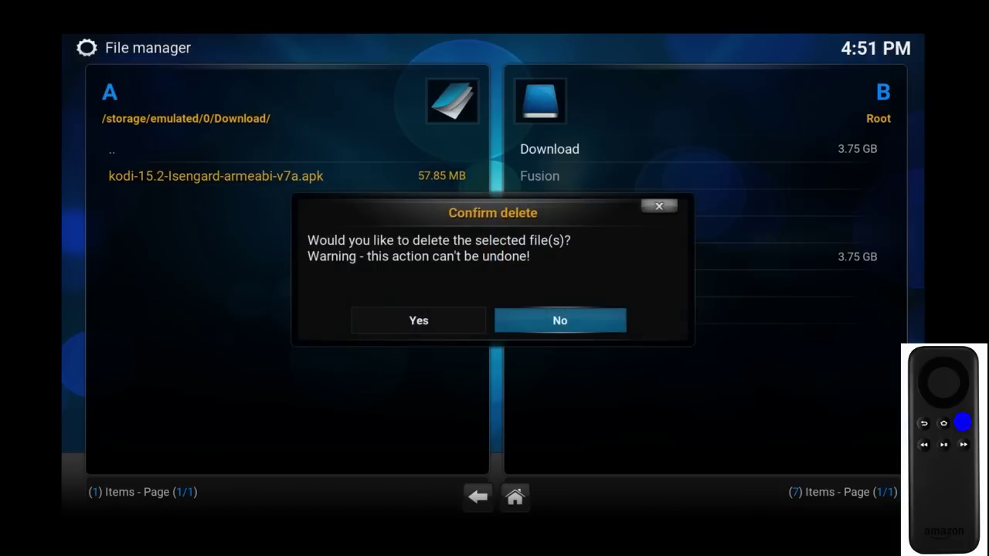
pyautogui.press('Left')
pyautogui.press('Return')
pyautogui.press('Return')
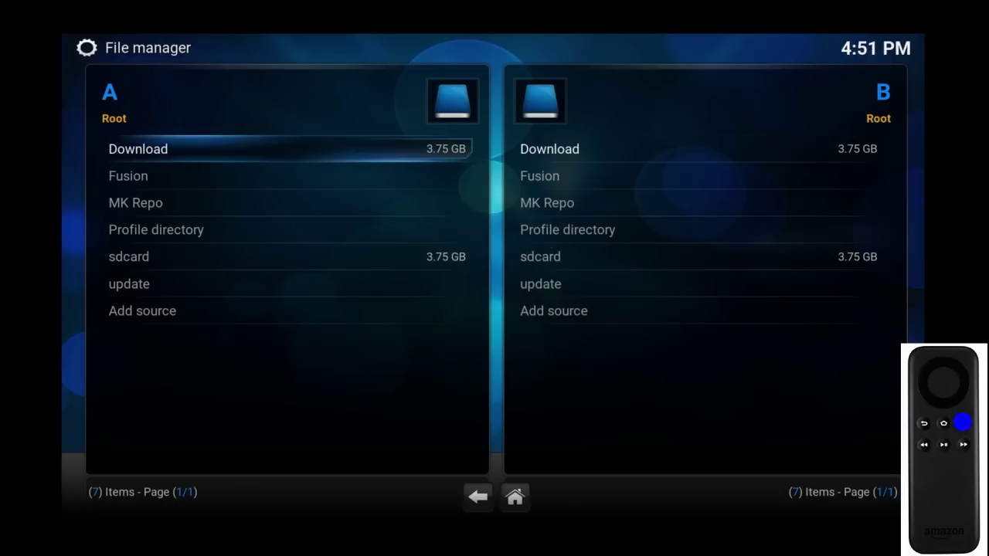